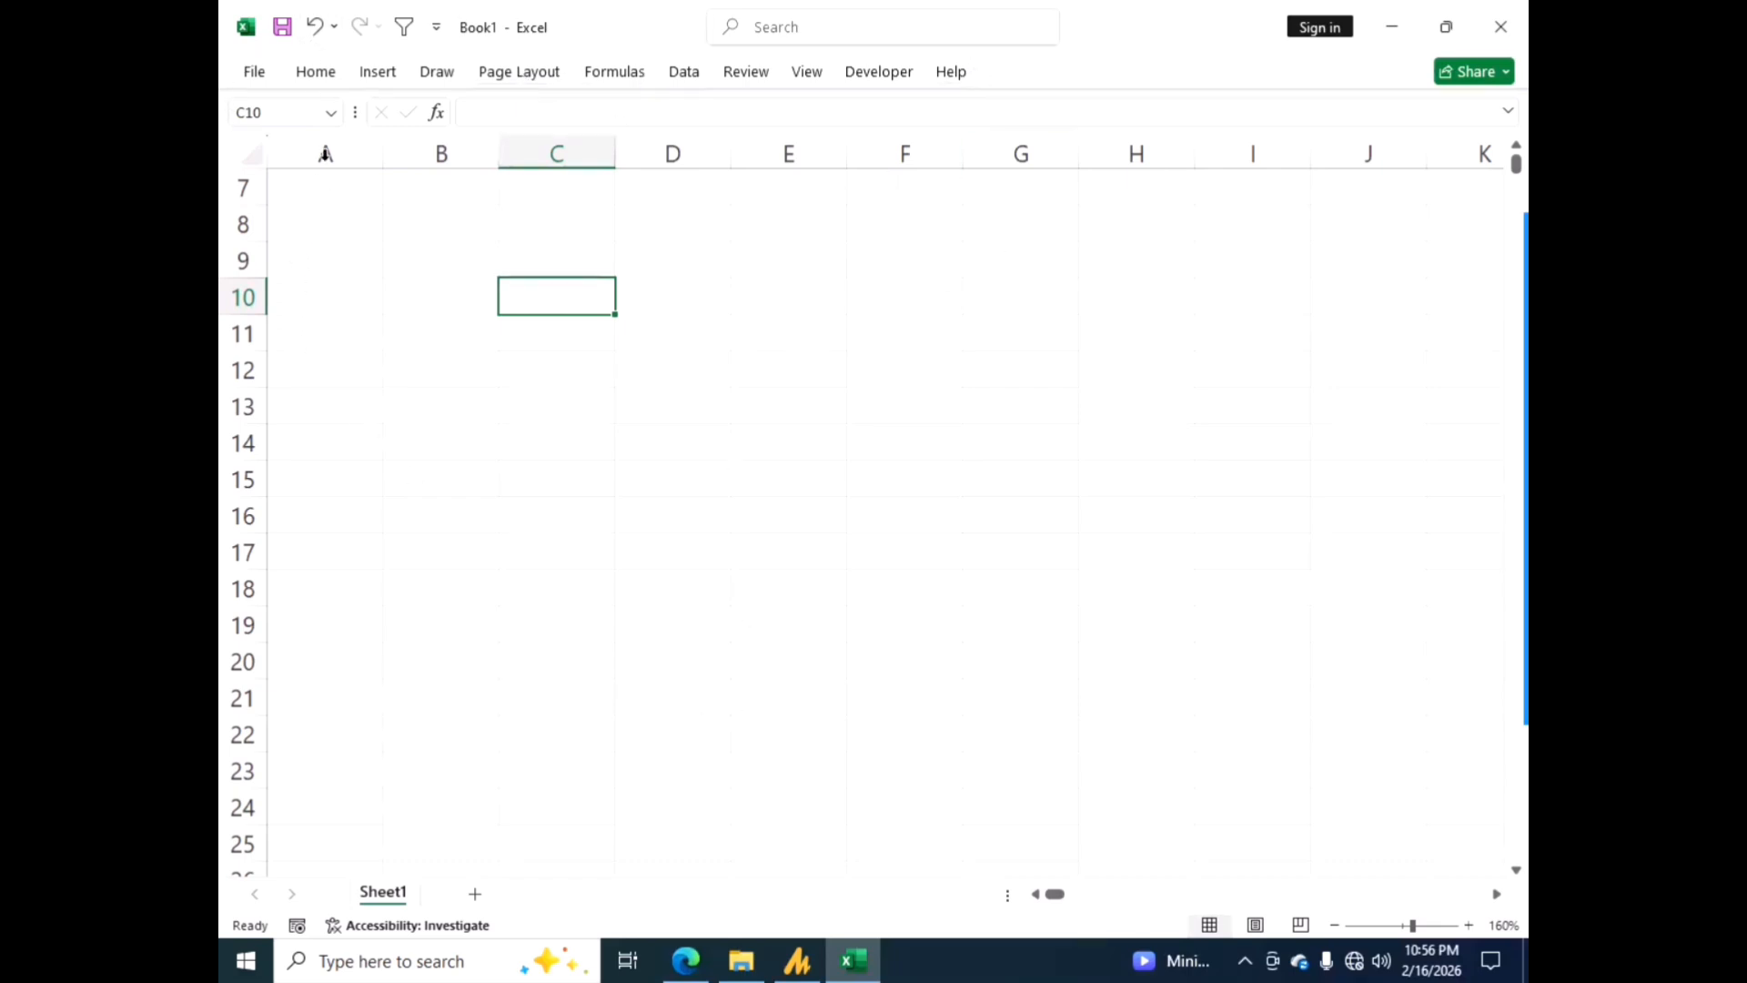
{"action": "left_click", "coordinate": [318, 79]}
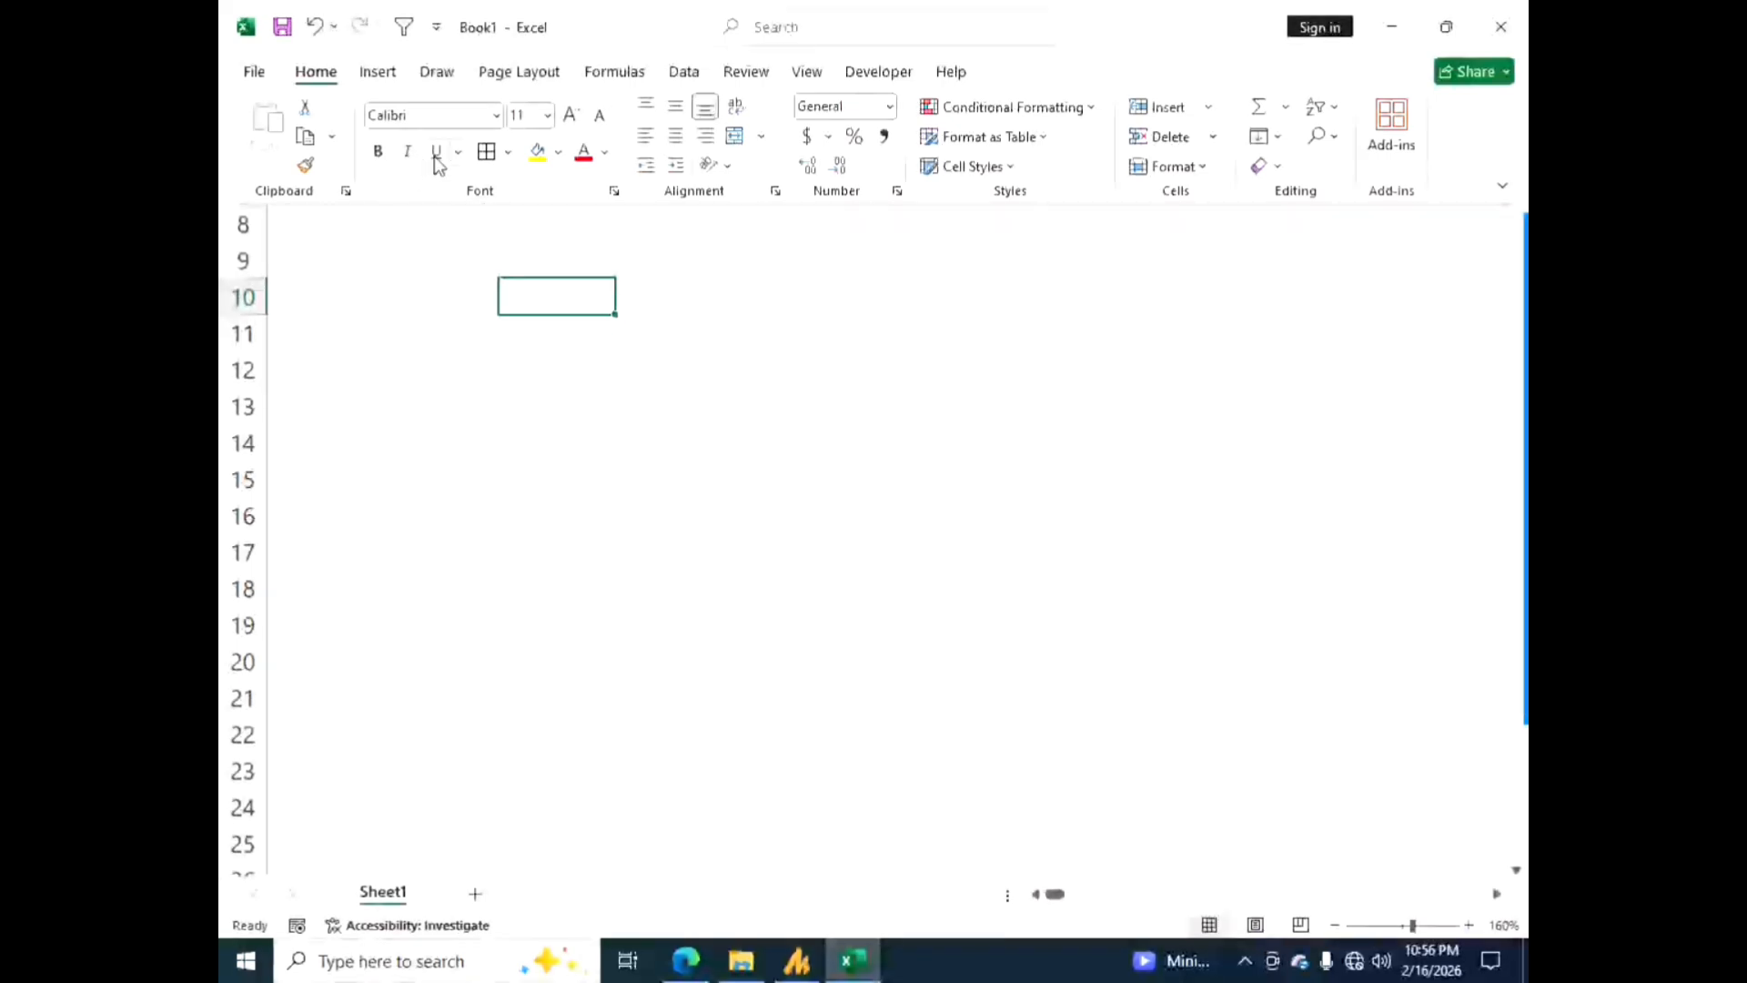
{"action": "left_click", "coordinate": [384, 71]}
{"action": "left_click", "coordinate": [679, 336]}
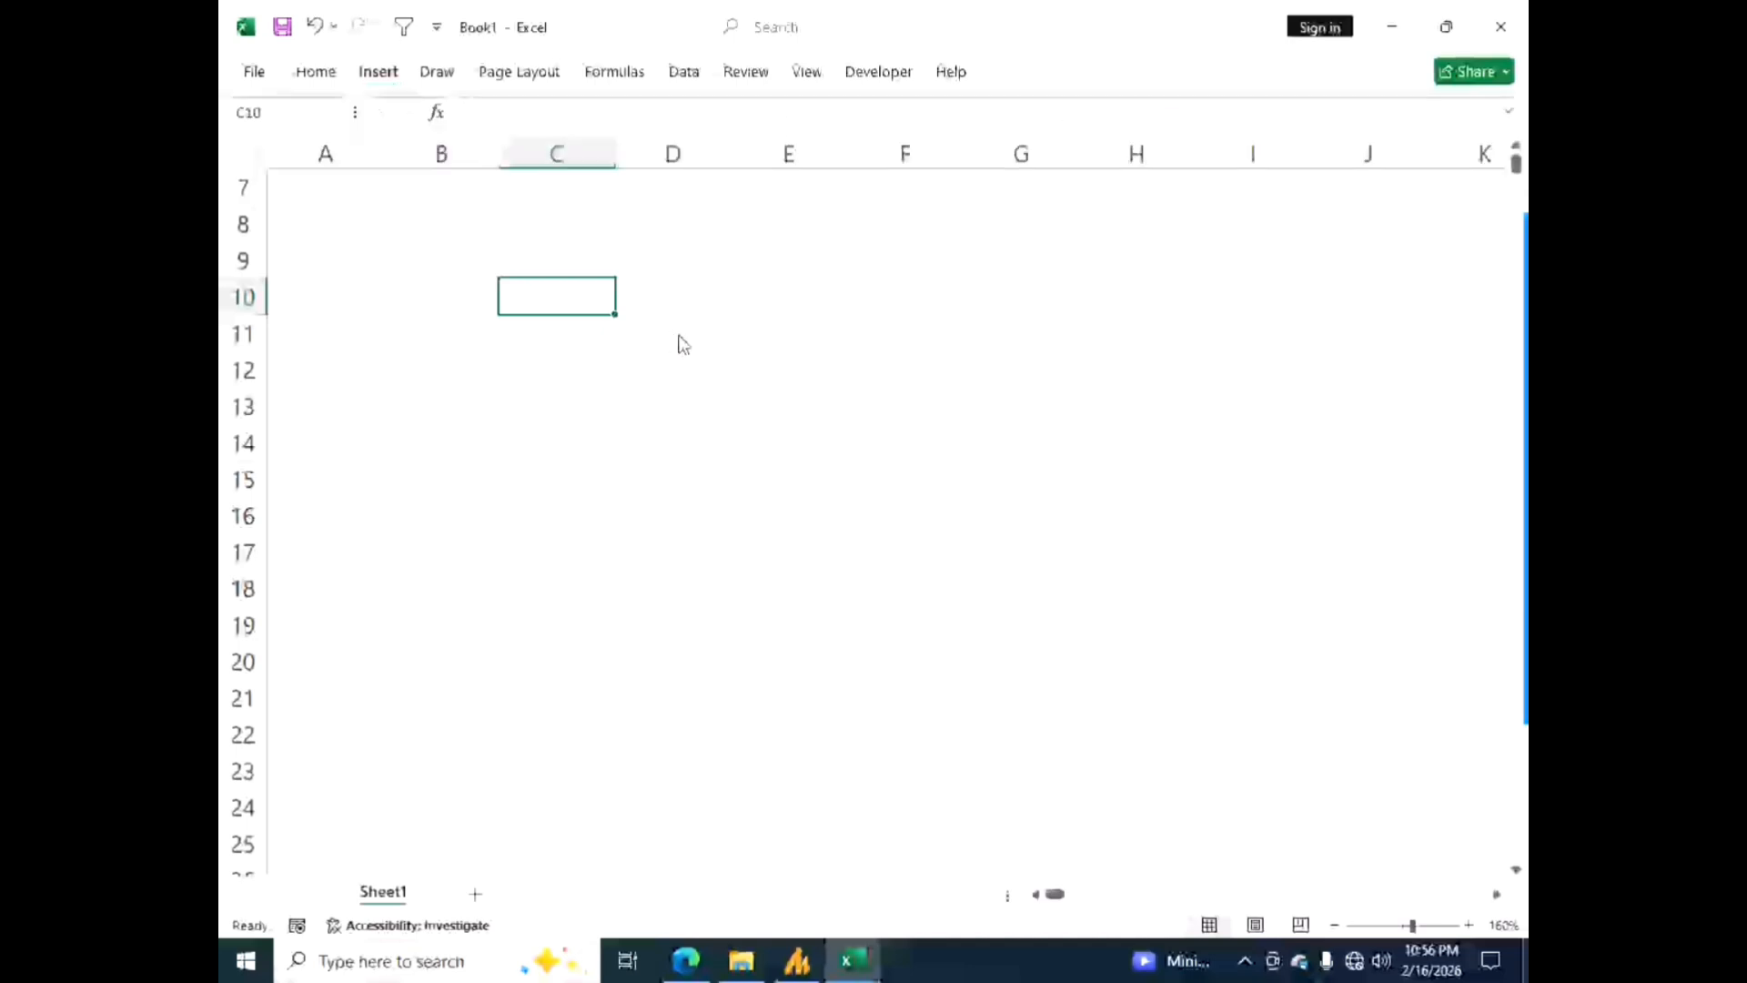
- Apply all borders to the whole of column D and the whole of row 16
{"action": "left_click", "coordinate": [683, 160]}
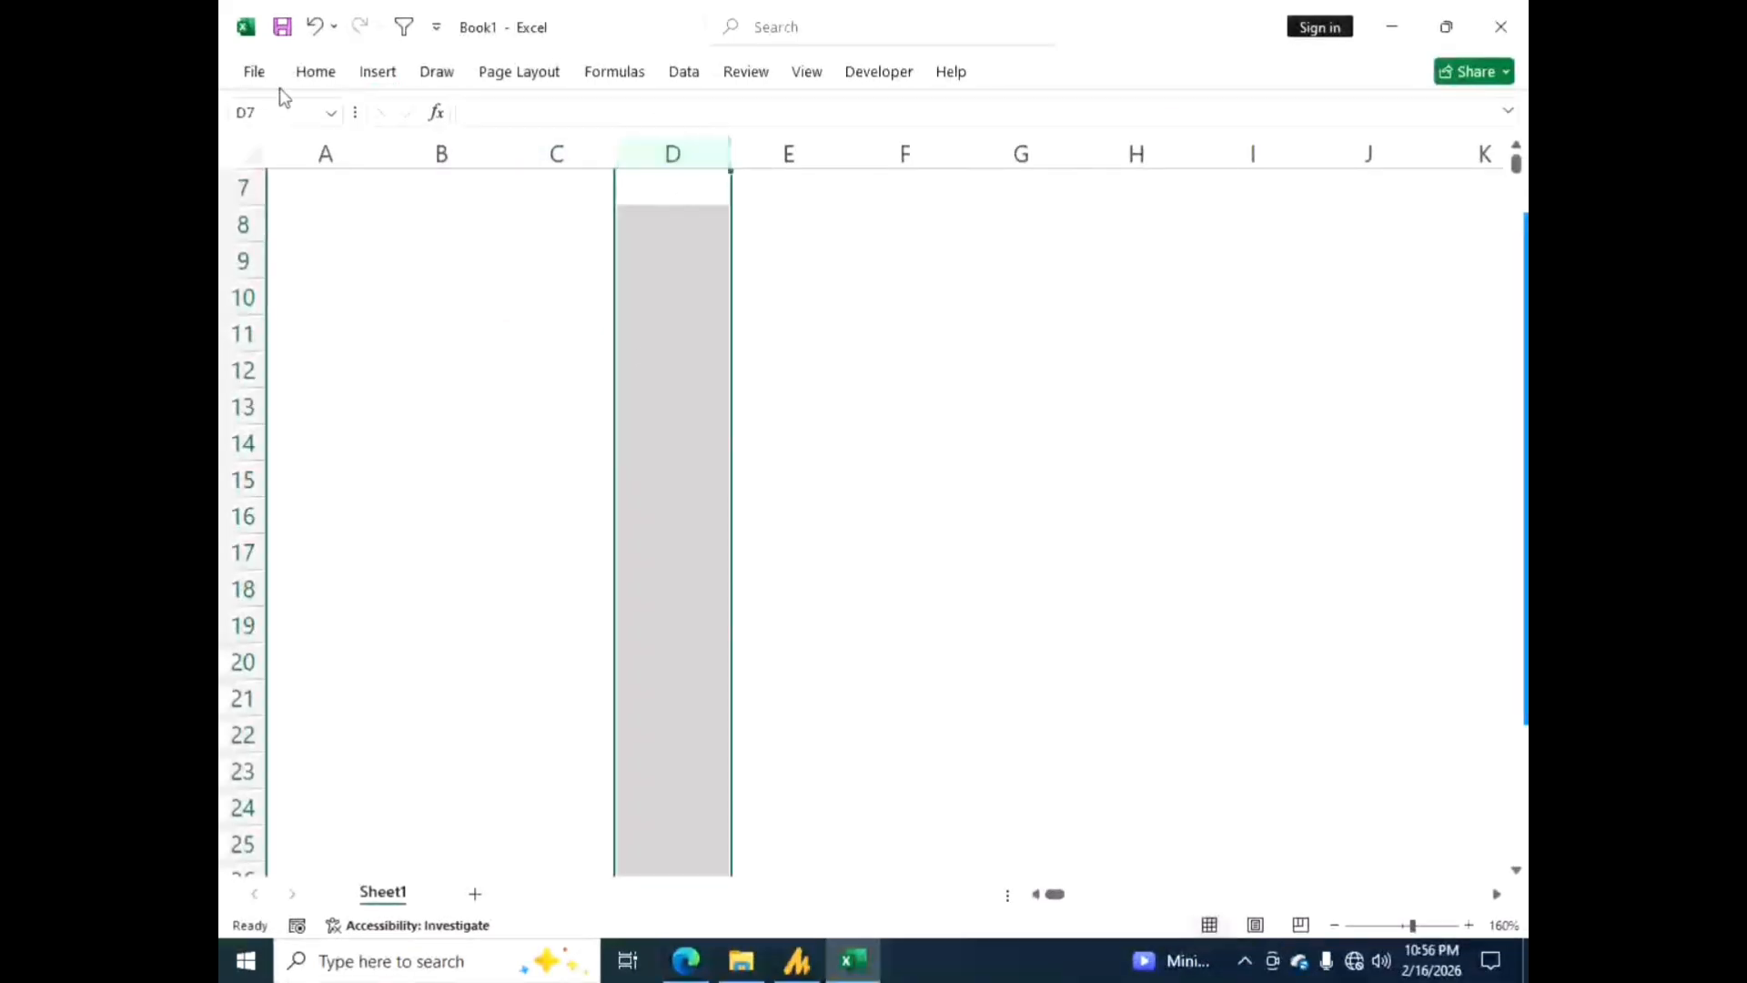
{"action": "left_click", "coordinate": [316, 72]}
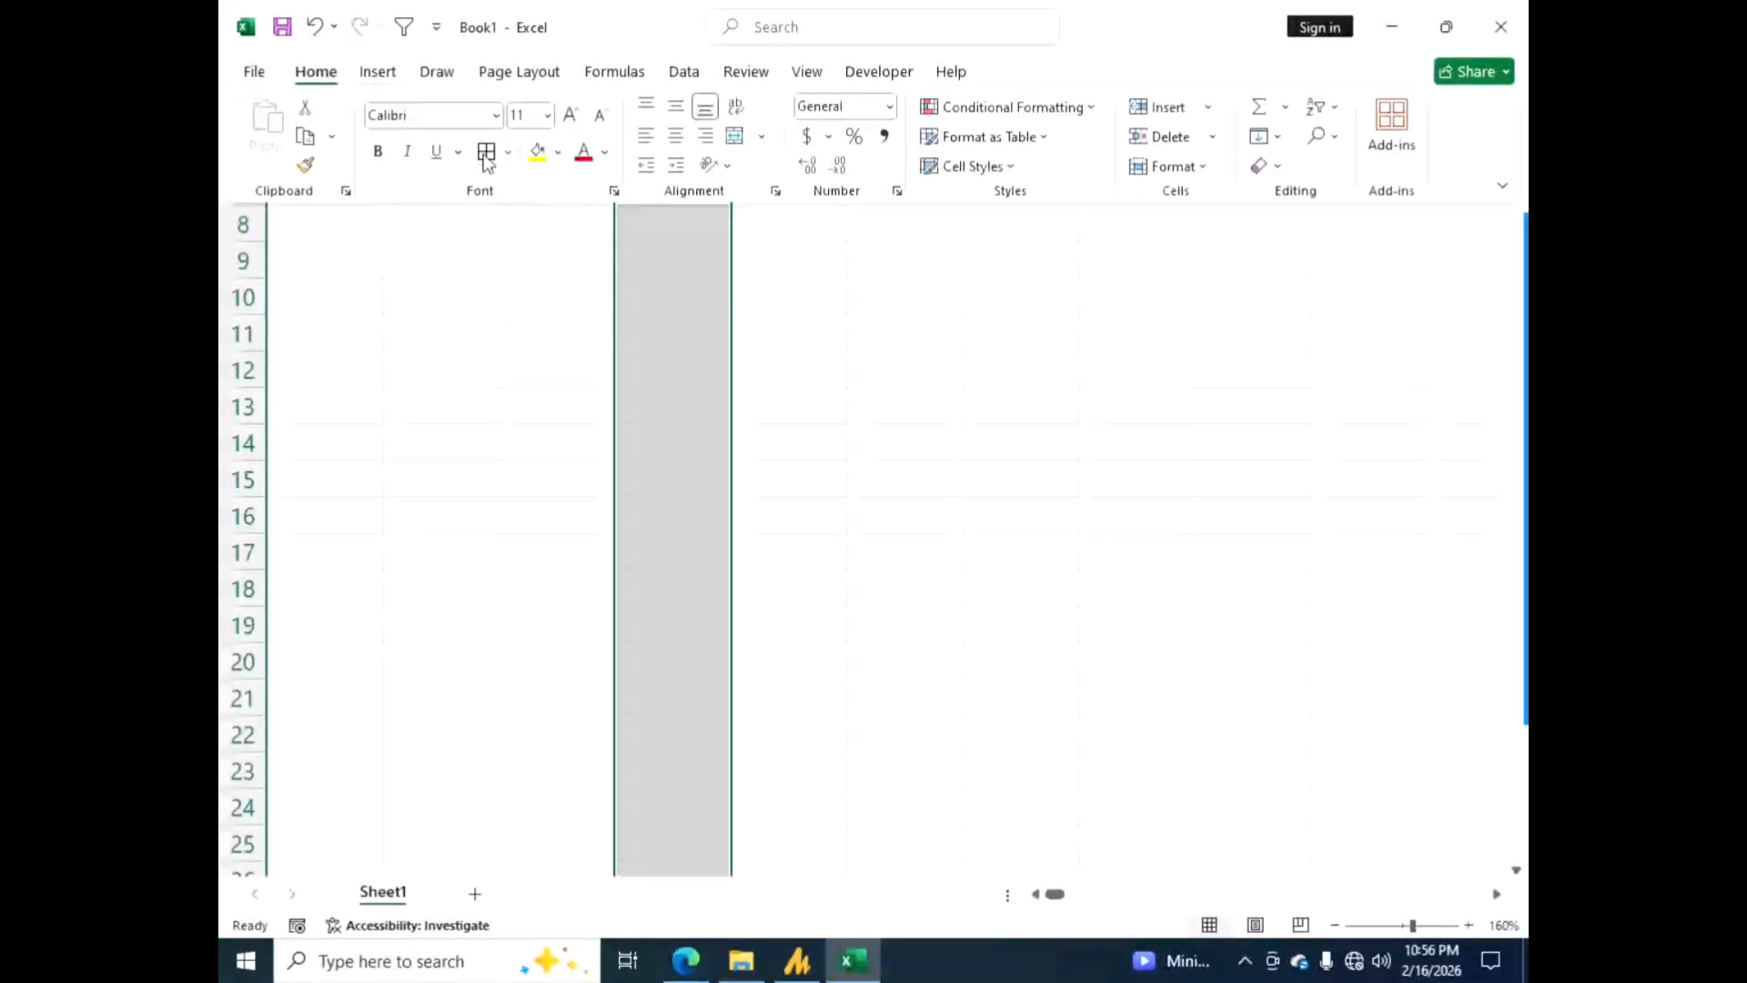
{"action": "left_click", "coordinate": [485, 153]}
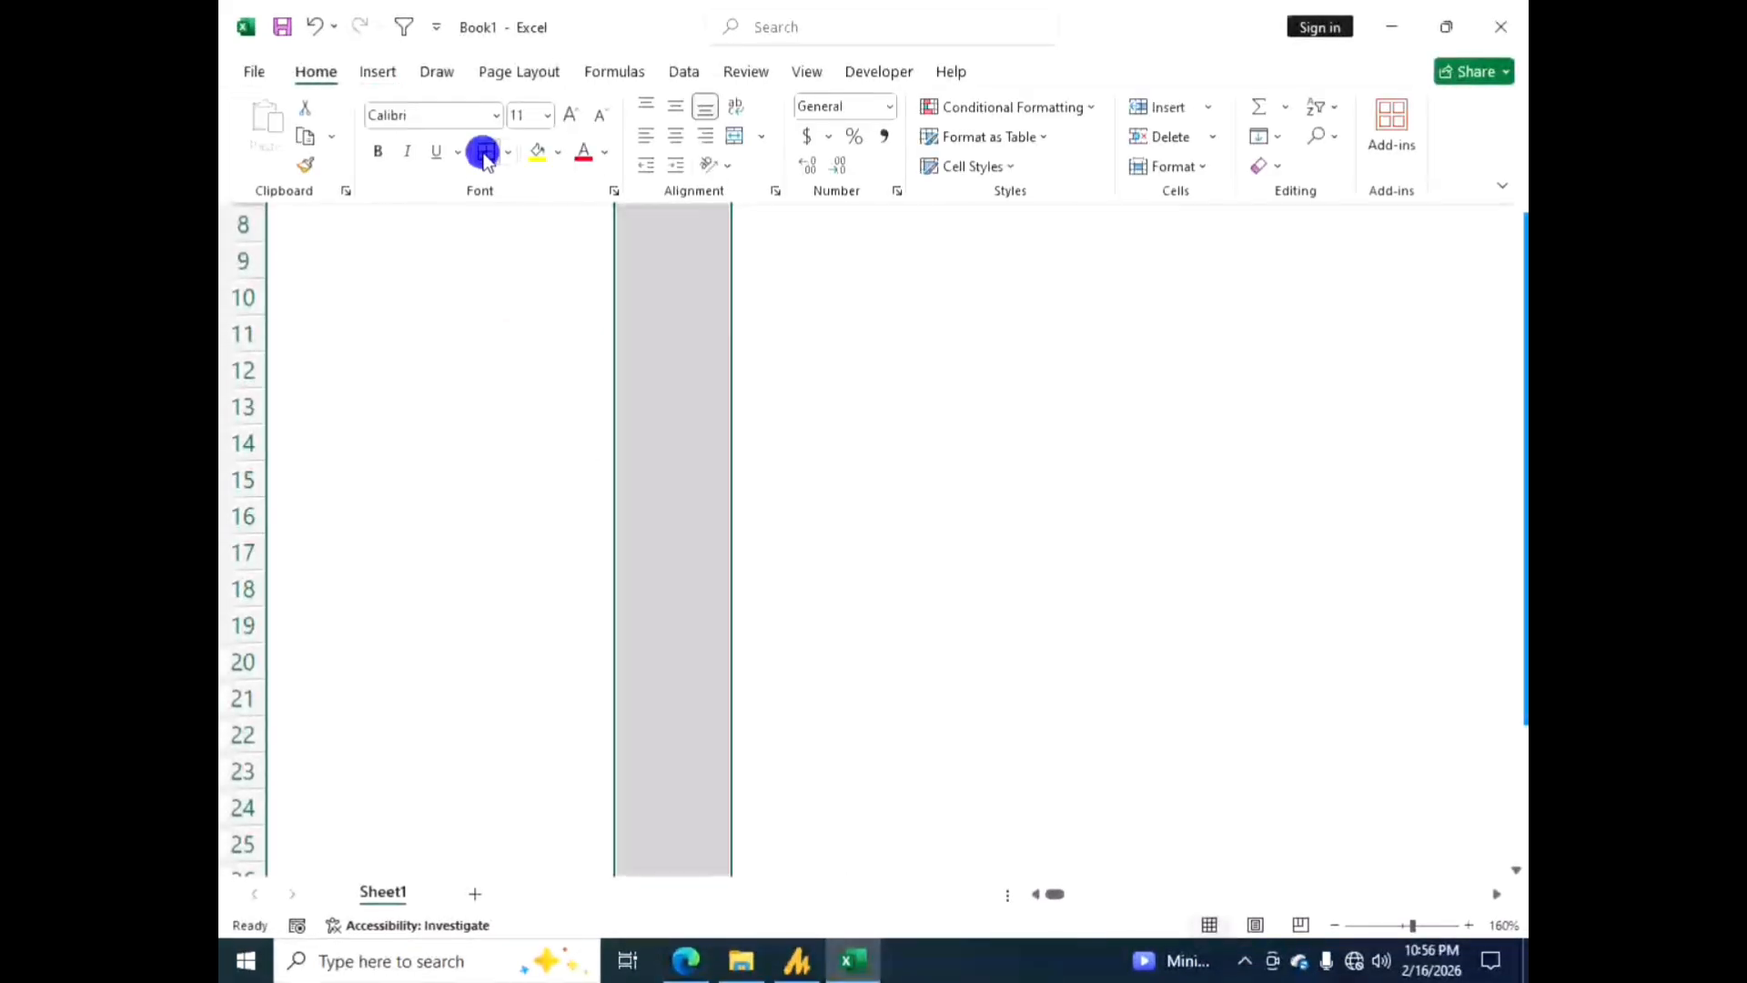
{"action": "left_click", "coordinate": [241, 519]}
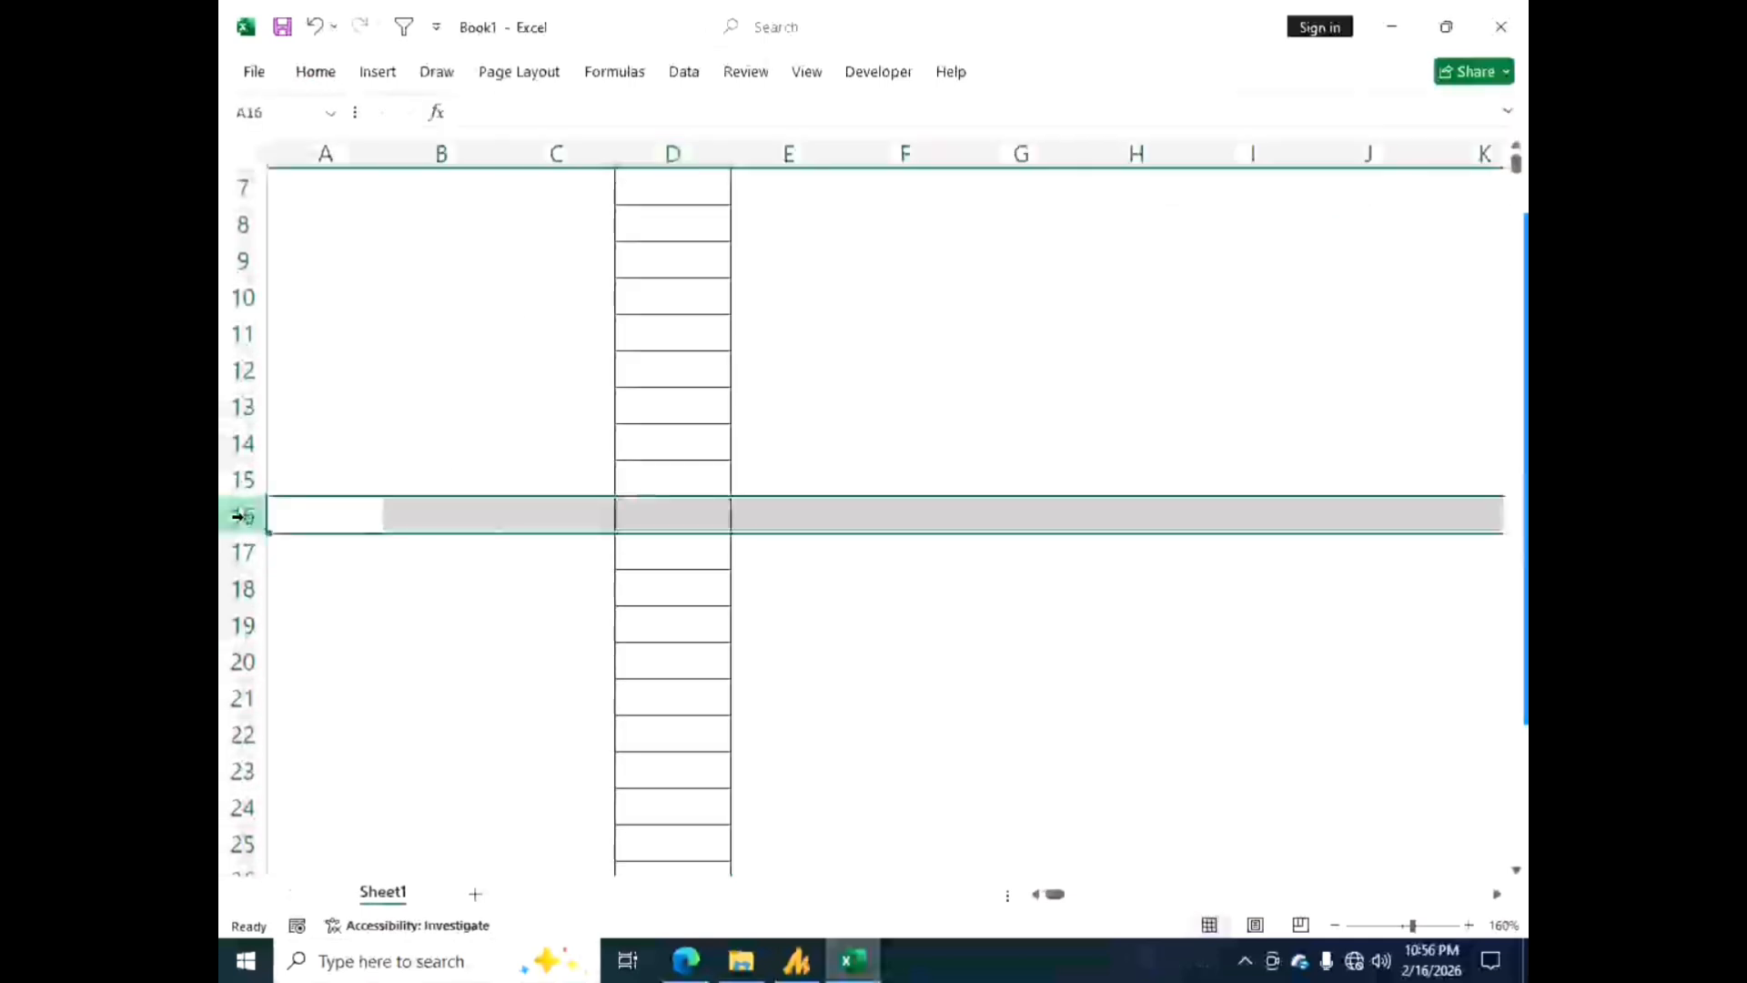
{"action": "left_click", "coordinate": [314, 72]}
{"action": "left_click", "coordinate": [486, 151]}
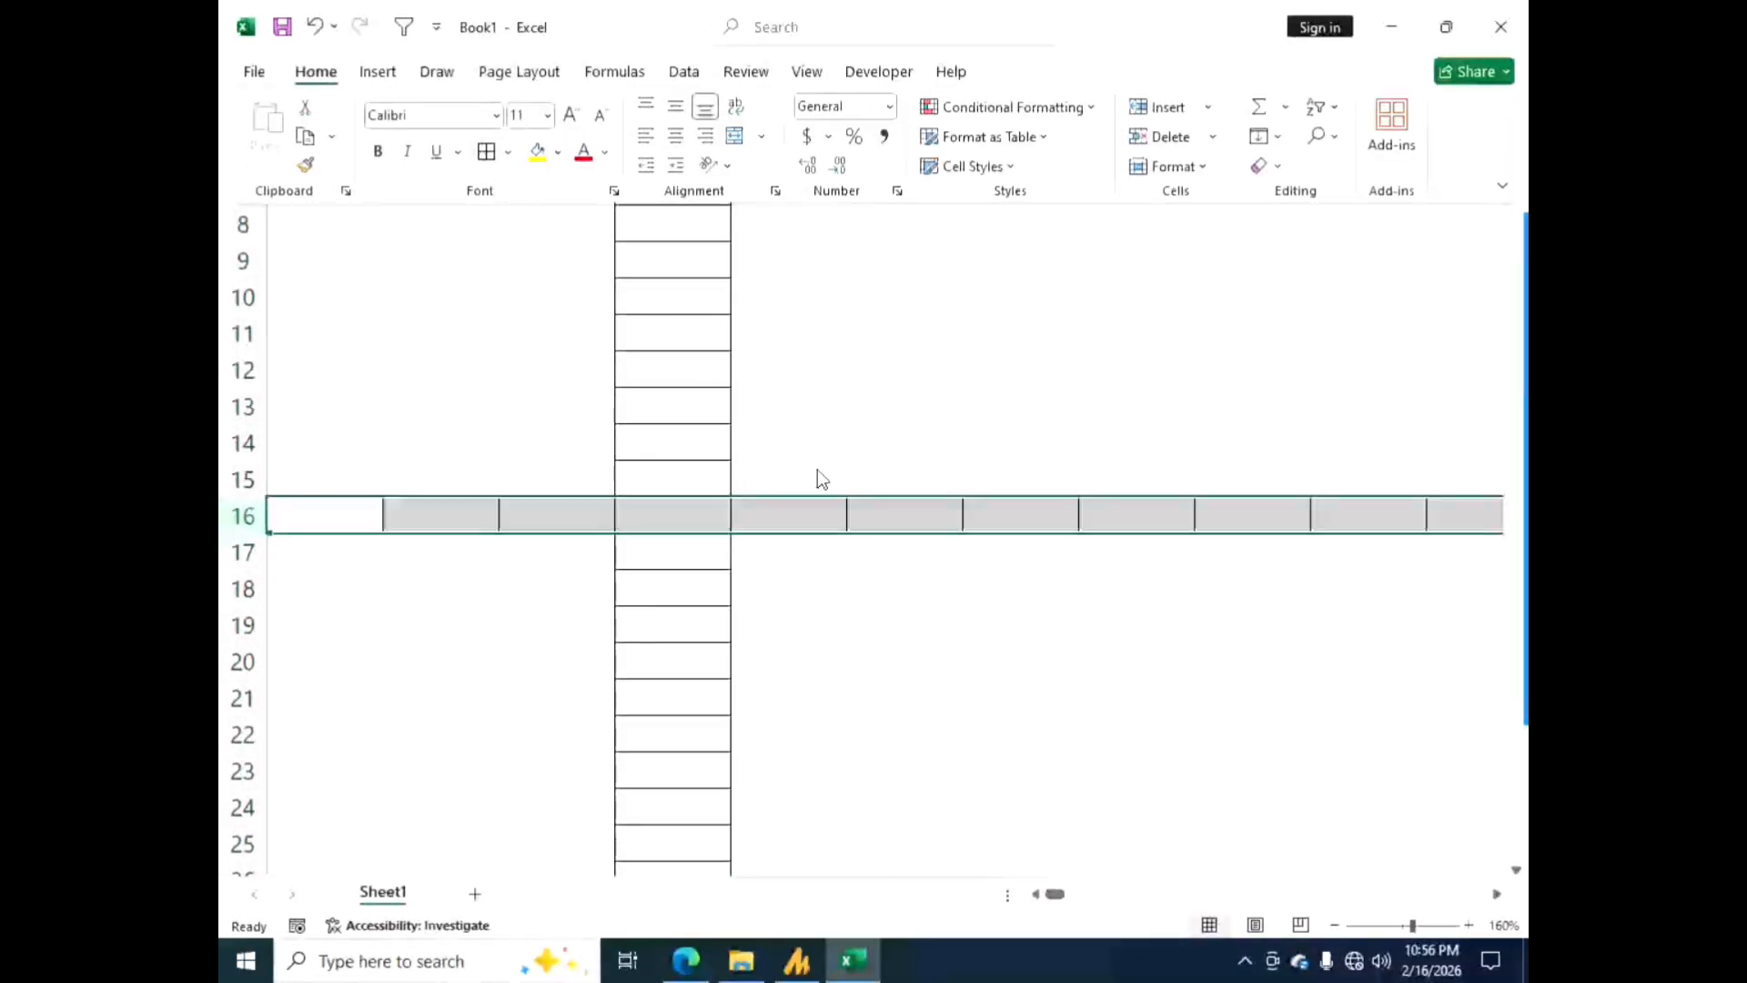
- Go to the last column in row 14 and enter =COLUMN(XFD12) in XFD14 to return its column number
{"action": "left_click", "coordinate": [793, 435]}
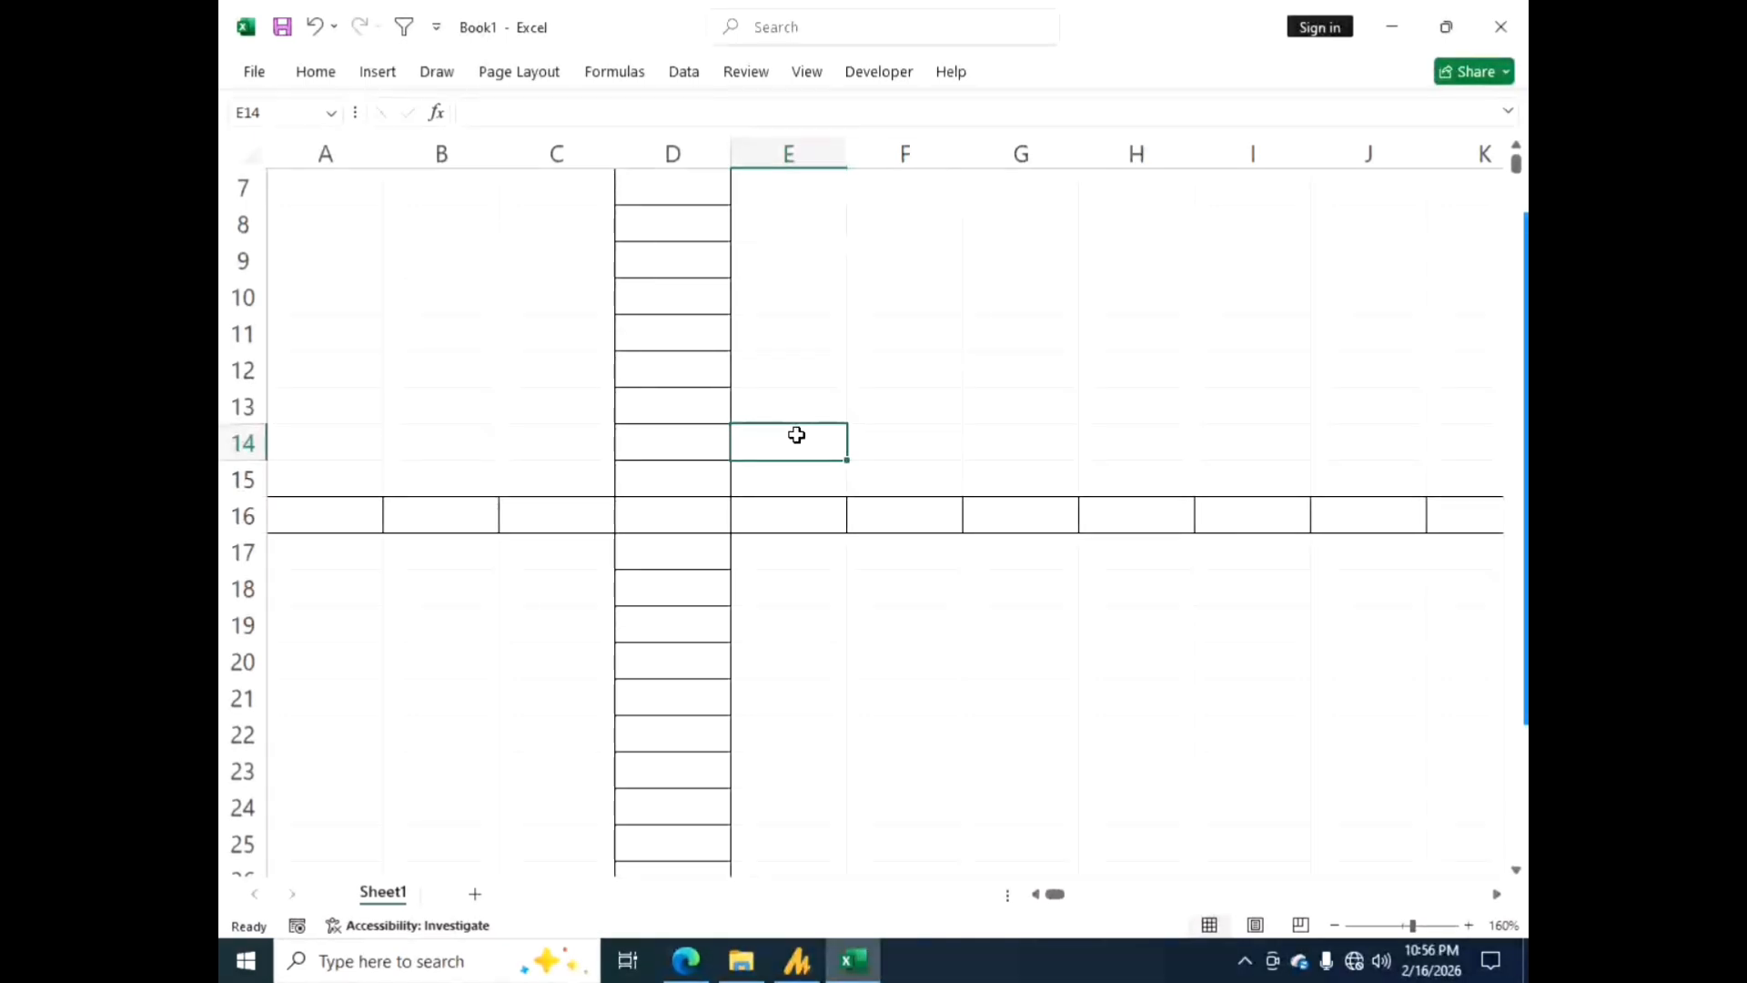
{"action": "key", "text": "ctrl+Right"}
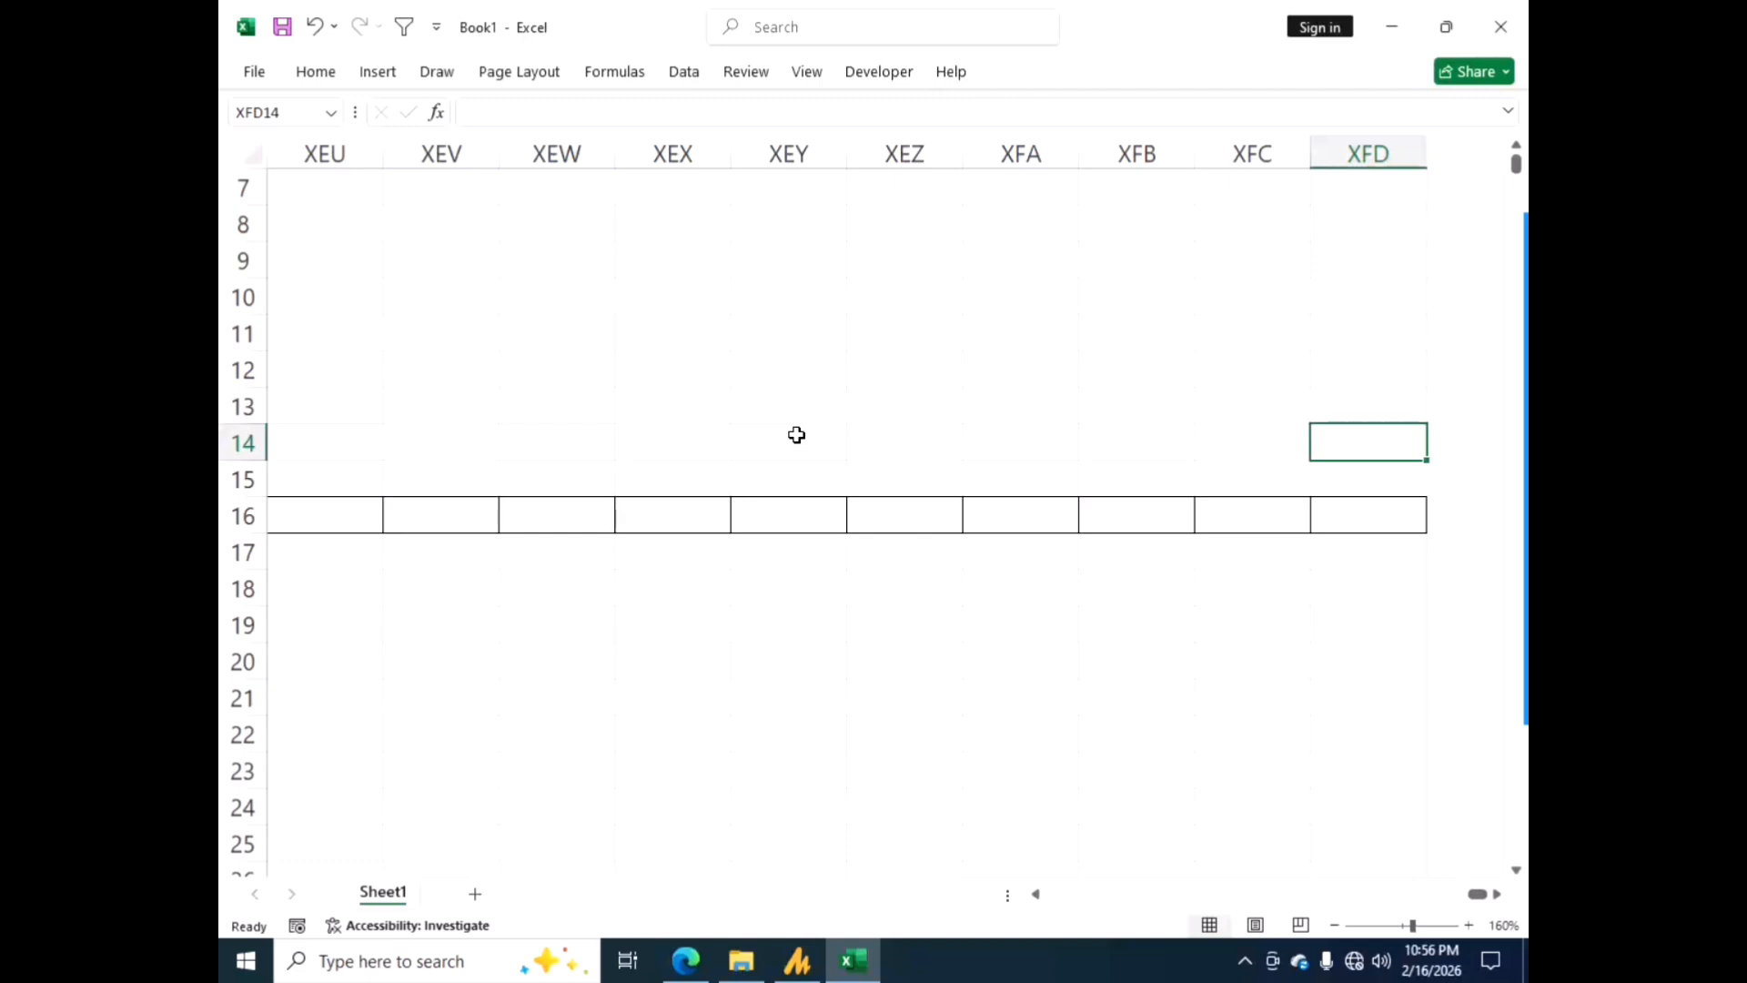
{"action": "type", "text": "=colum"}
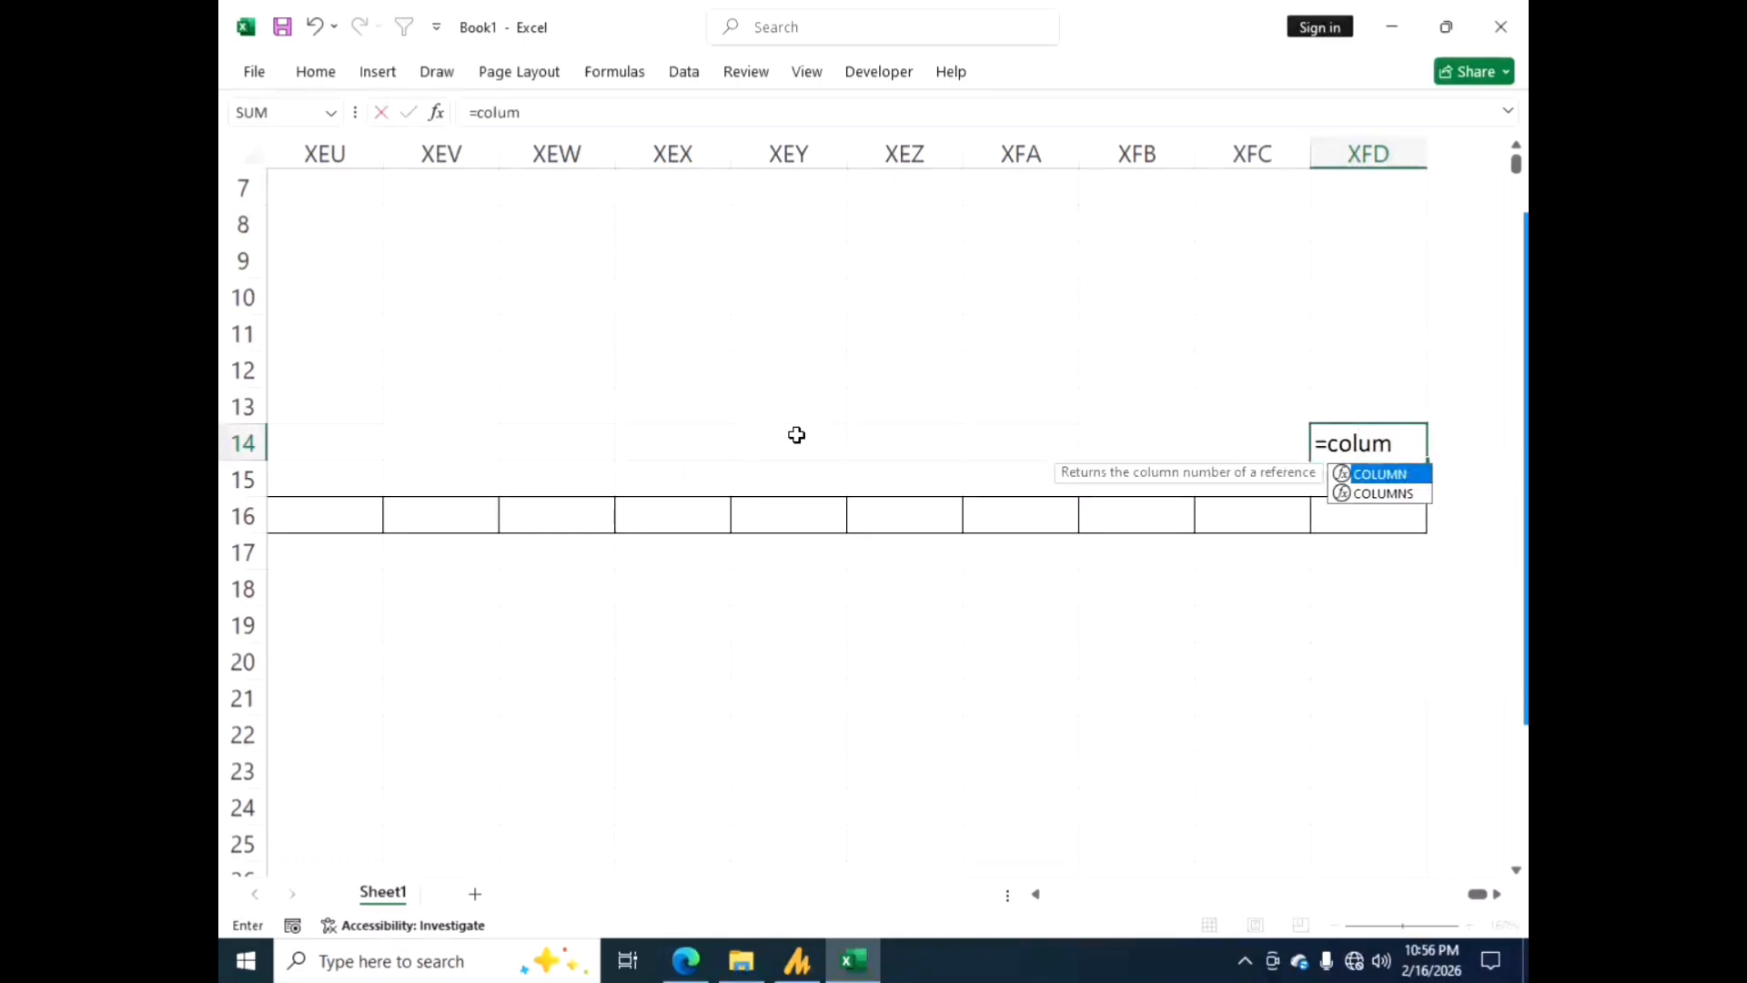
{"action": "key", "text": "Tab"}
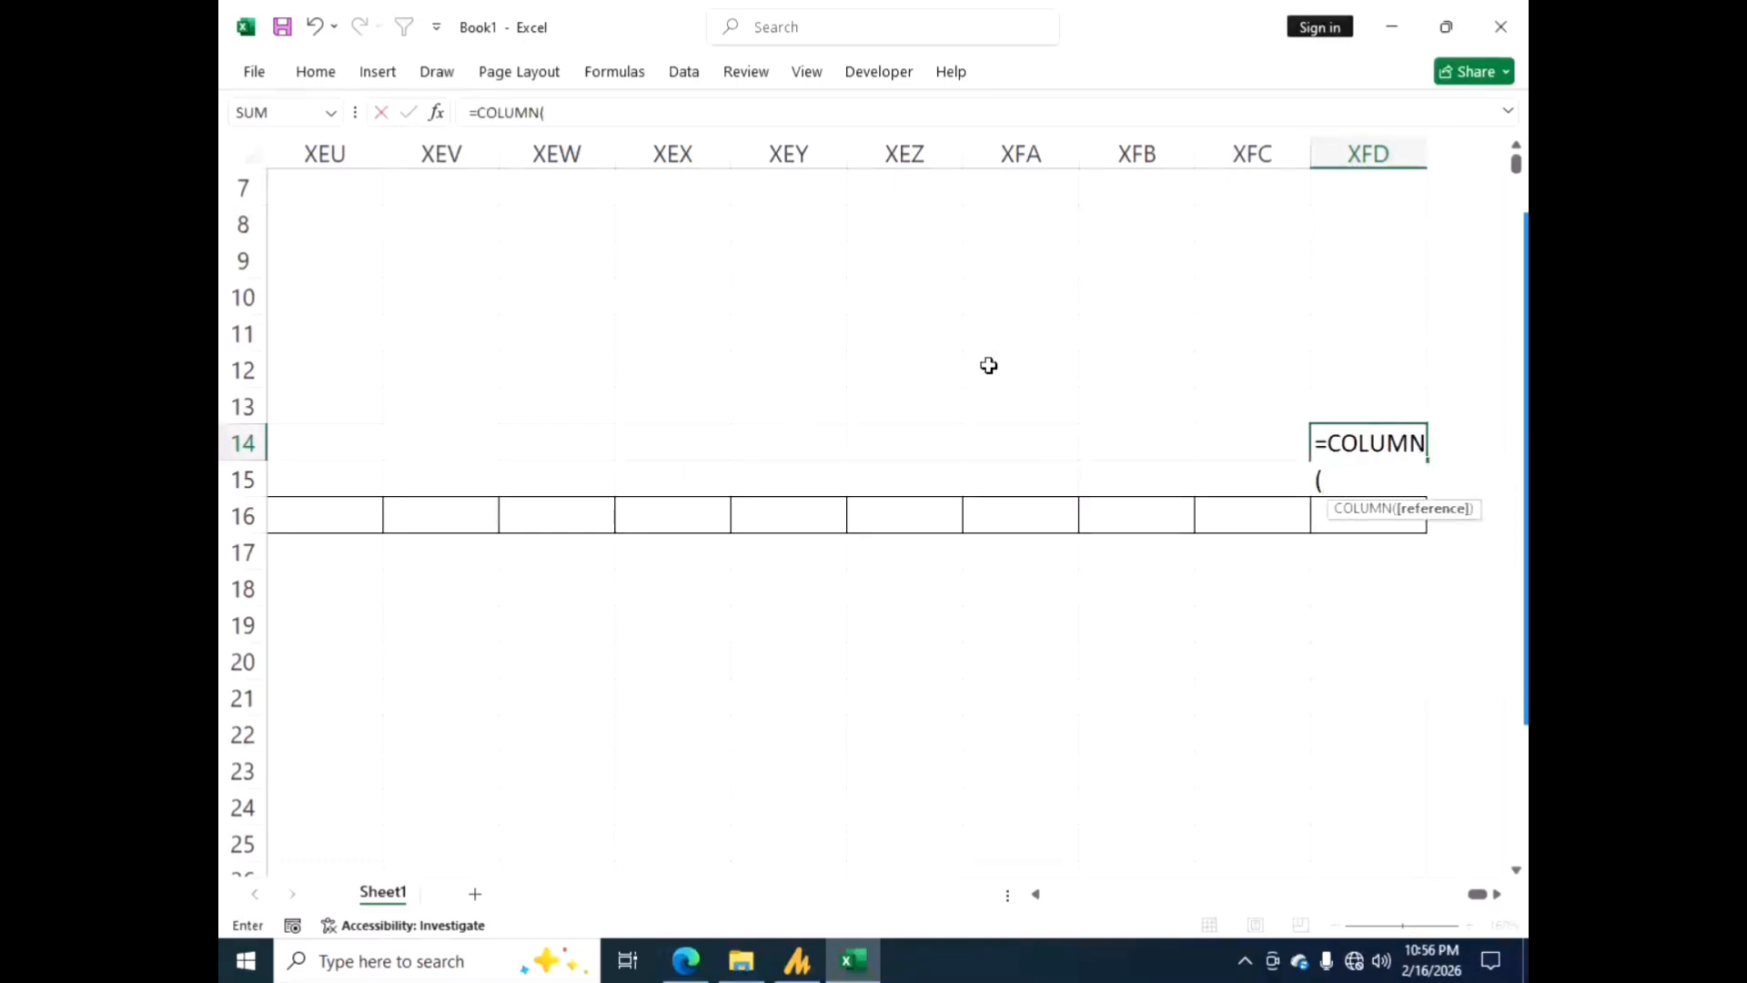
{"action": "left_click", "coordinate": [1360, 366]}
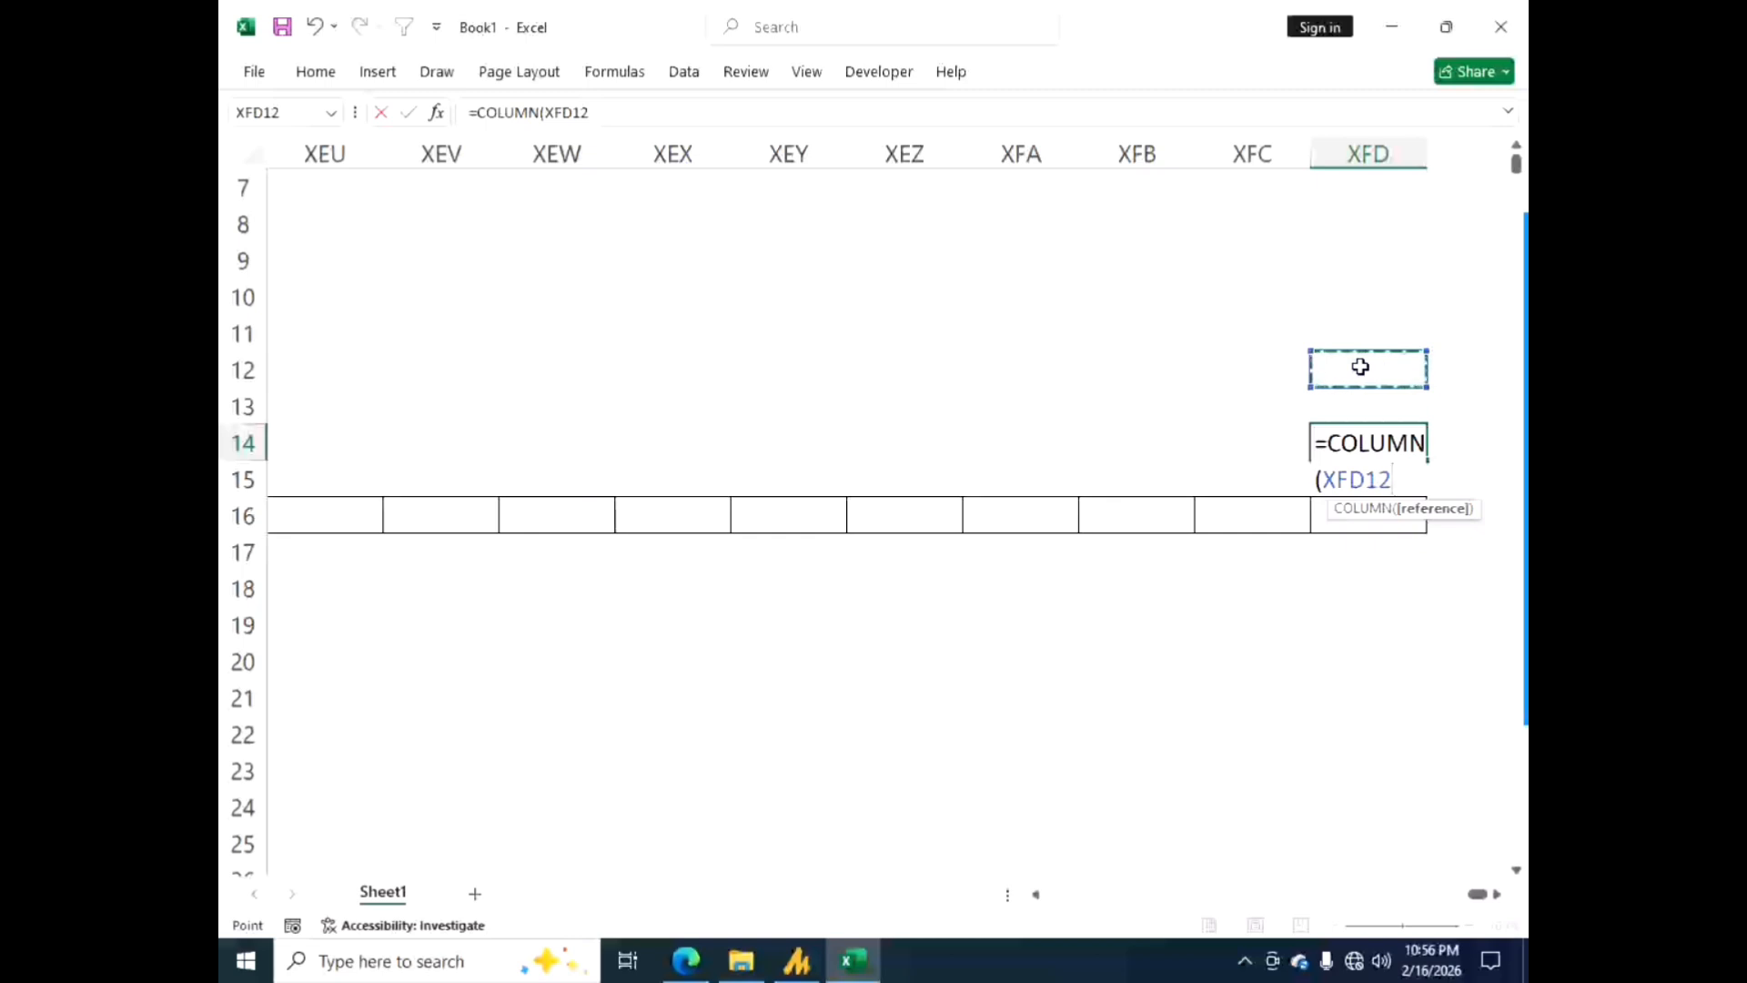
{"action": "type", "text": ")"}
{"action": "key", "text": "Return"}
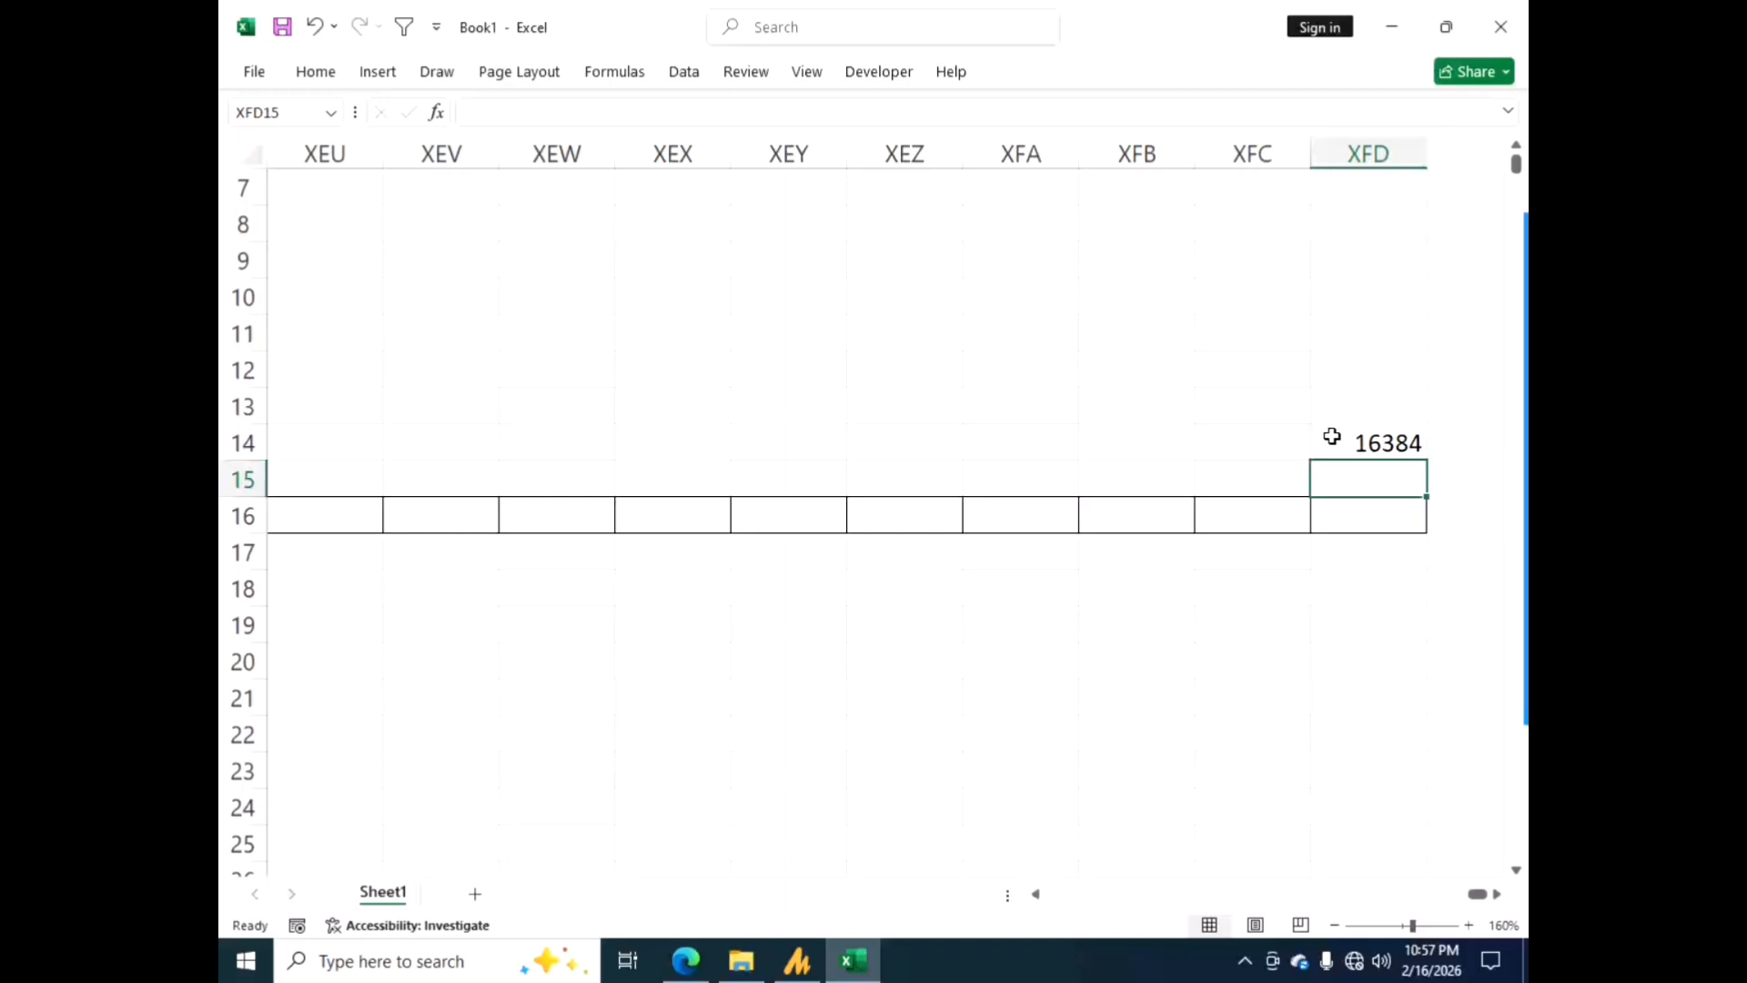
- Go to the last row of column XFD and enter =ROW(XFB1048576) in XFD1048576 to return its row number
{"action": "key", "text": "ctrl+Down"}
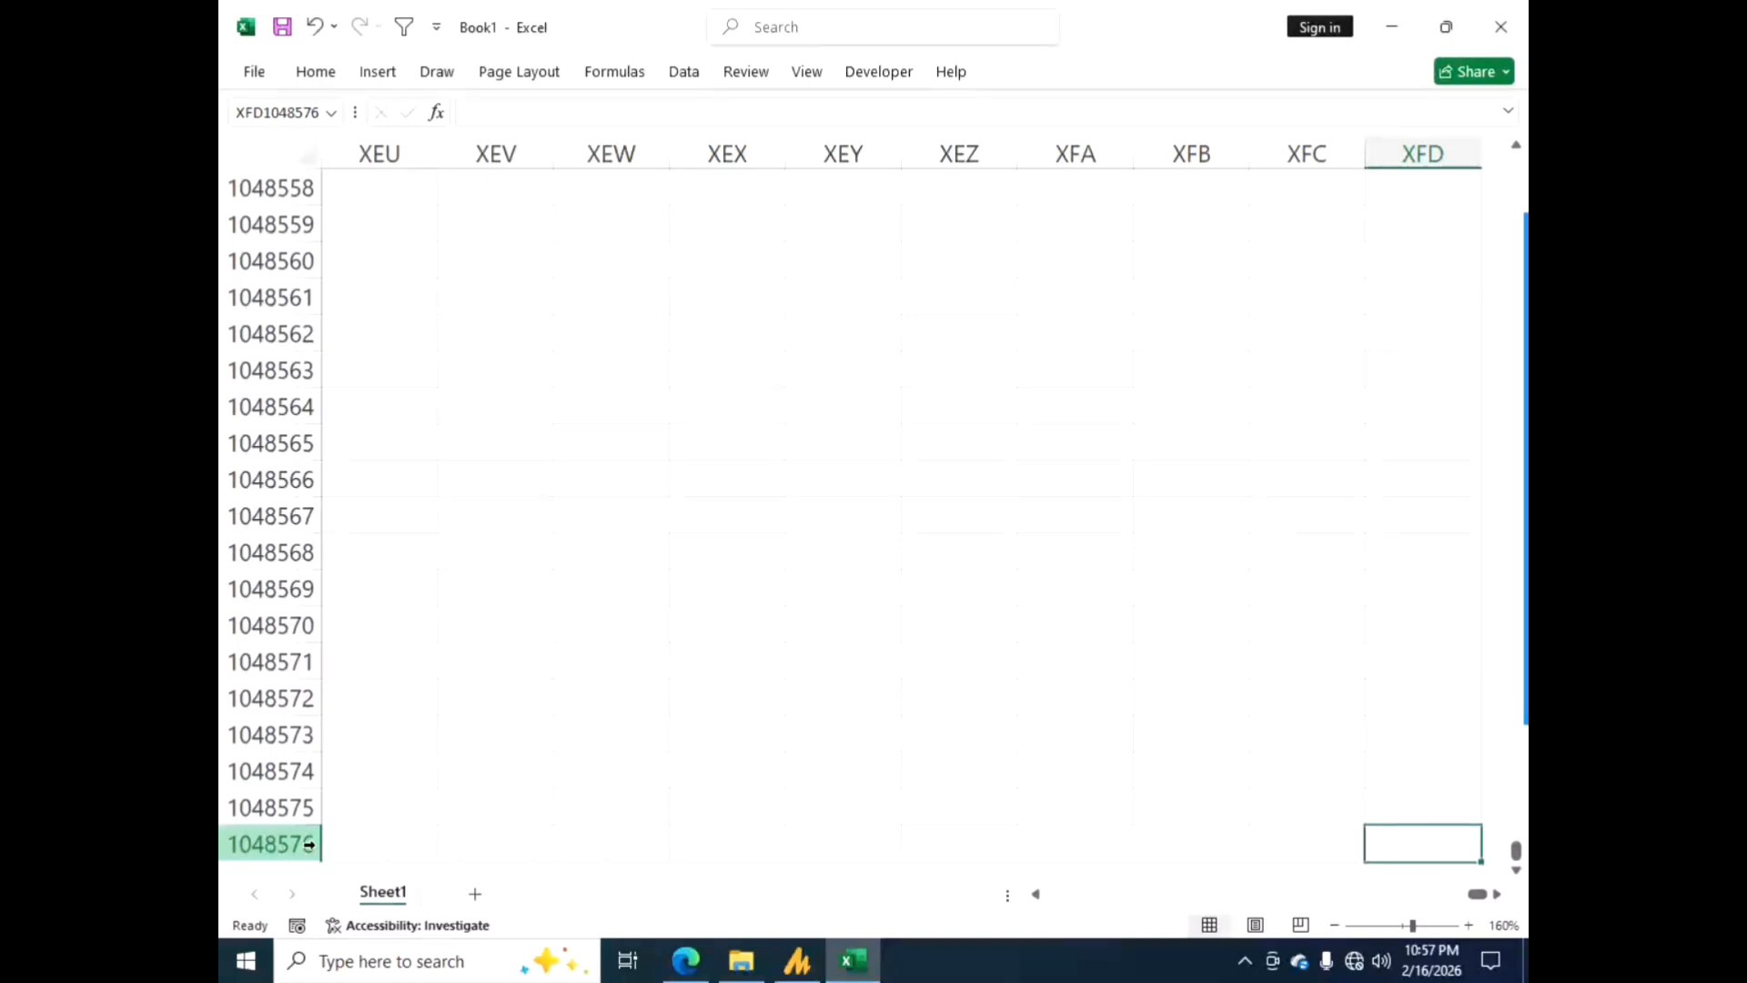
{"action": "type", "text": "=row"}
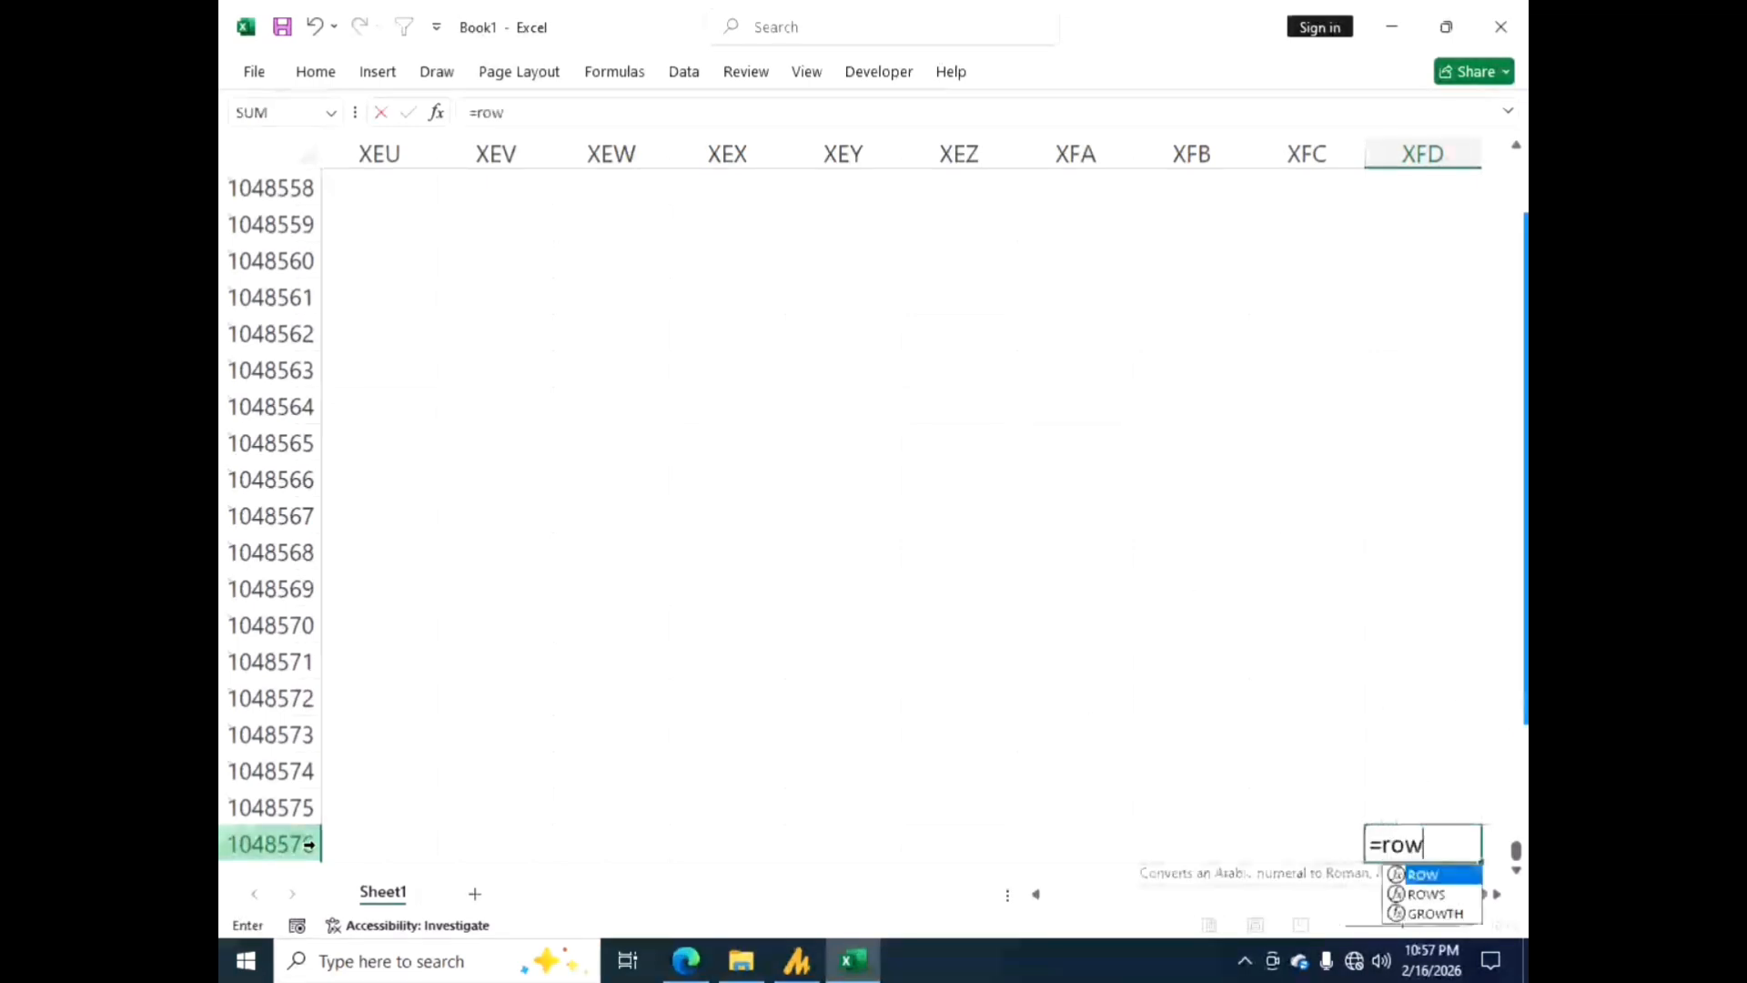
{"action": "key", "text": "Tab"}
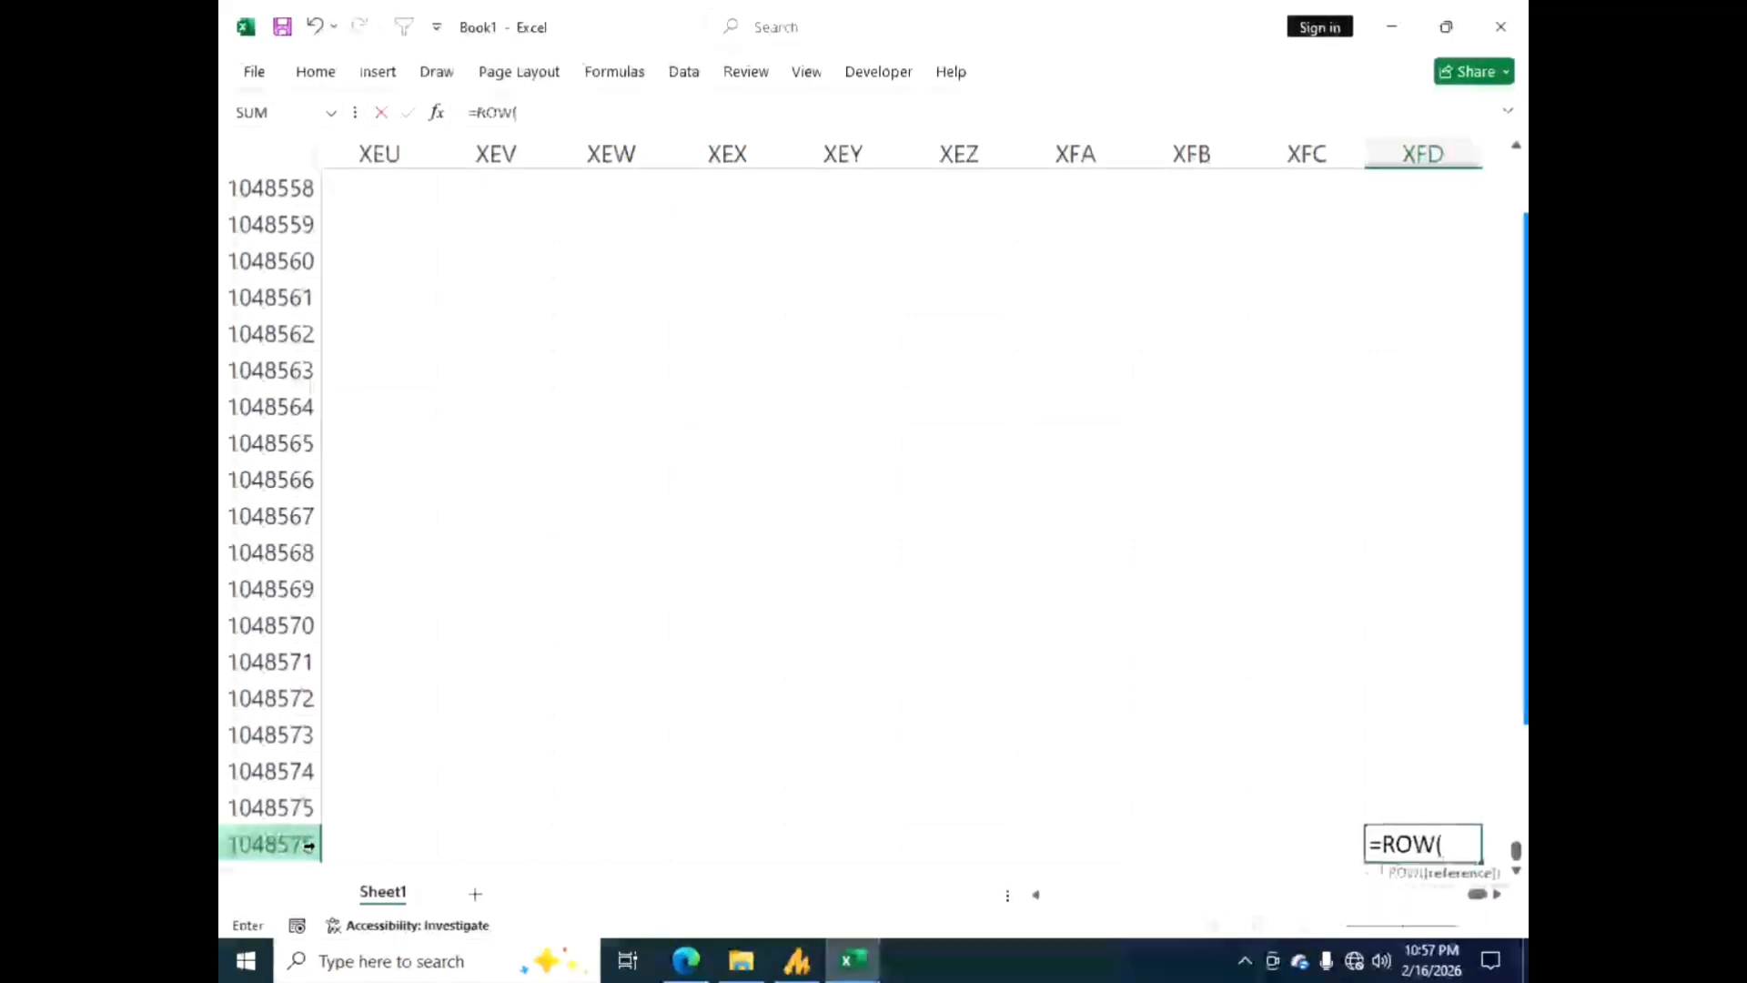
{"action": "left_click", "coordinate": [1152, 845]}
{"action": "key", "text": "Return"}
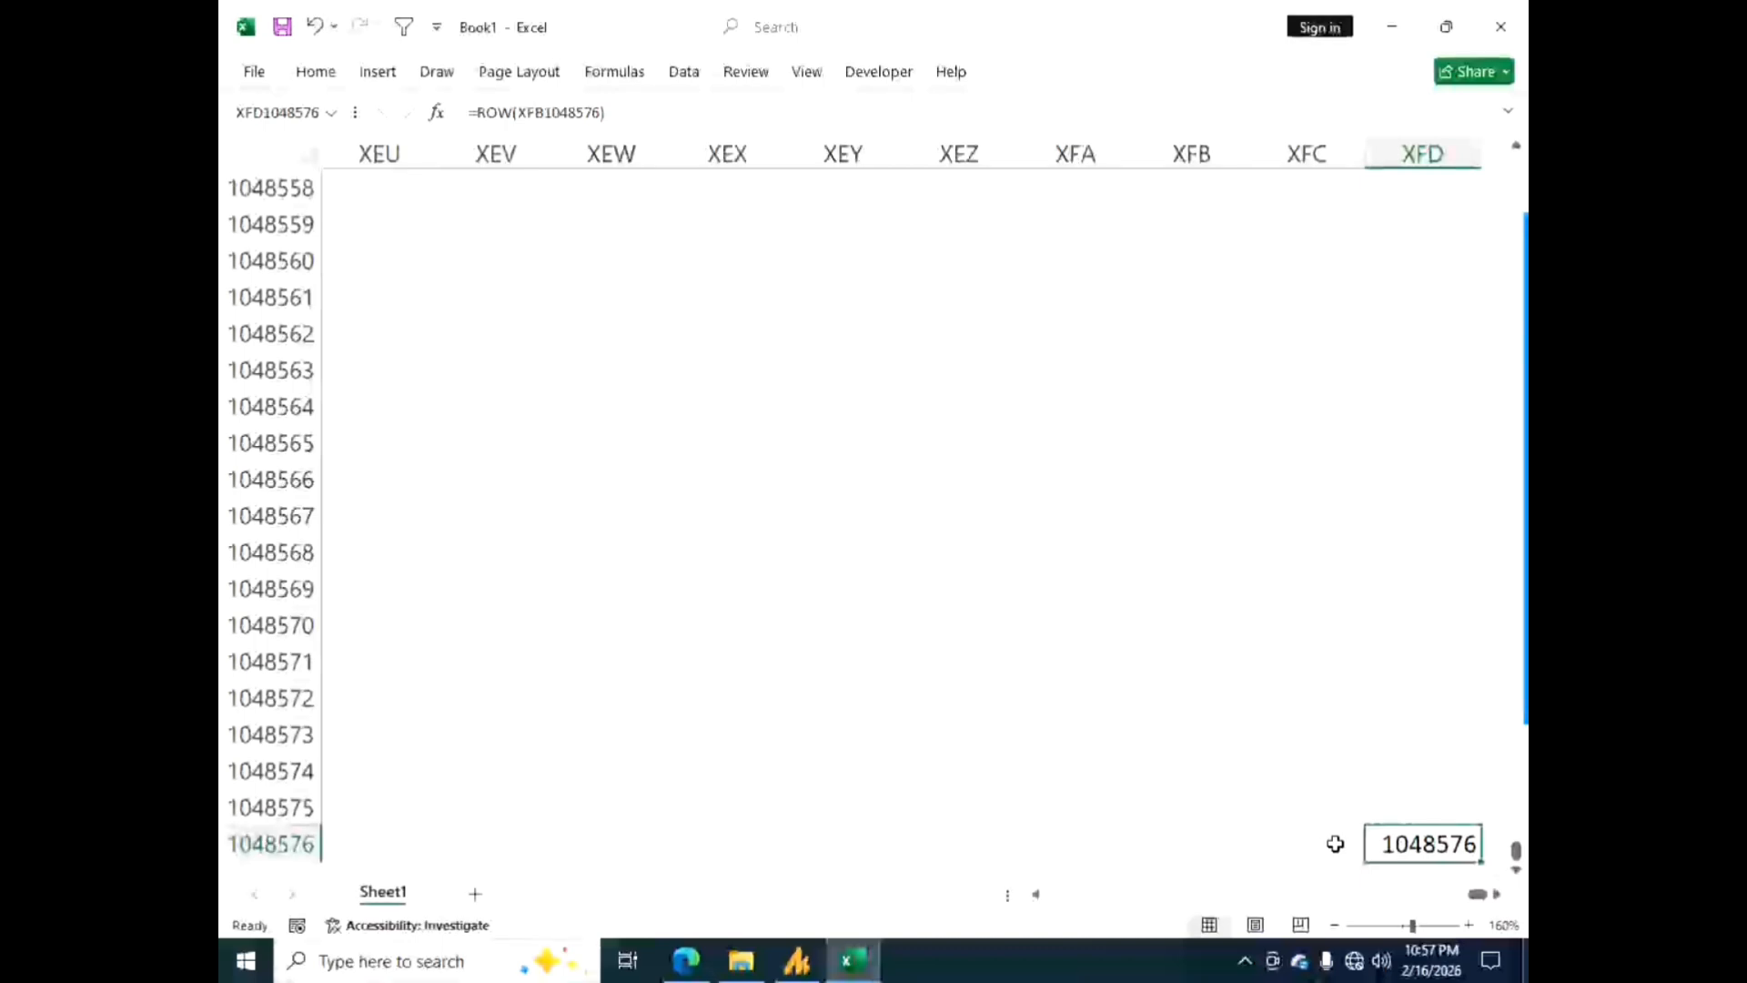
- Return to the first columns of the sheet and put a border around cell F20
{"action": "key", "text": "ctrl+Up"}
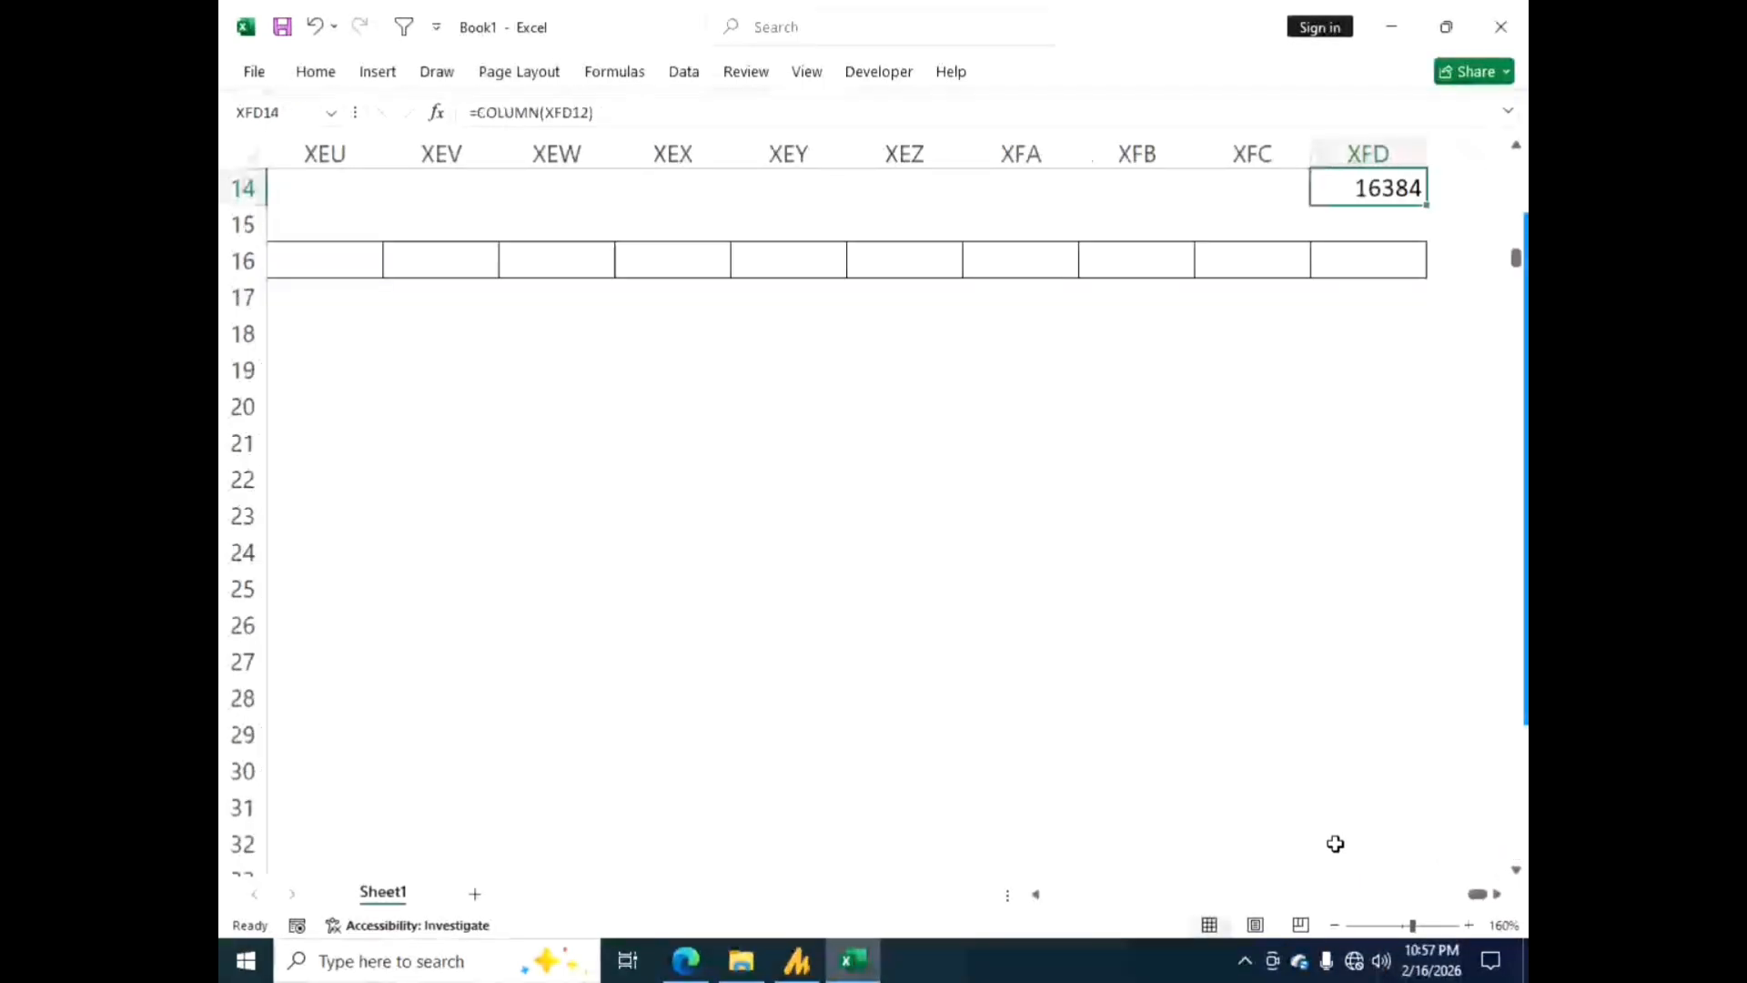
{"action": "key", "text": "ctrl+Left"}
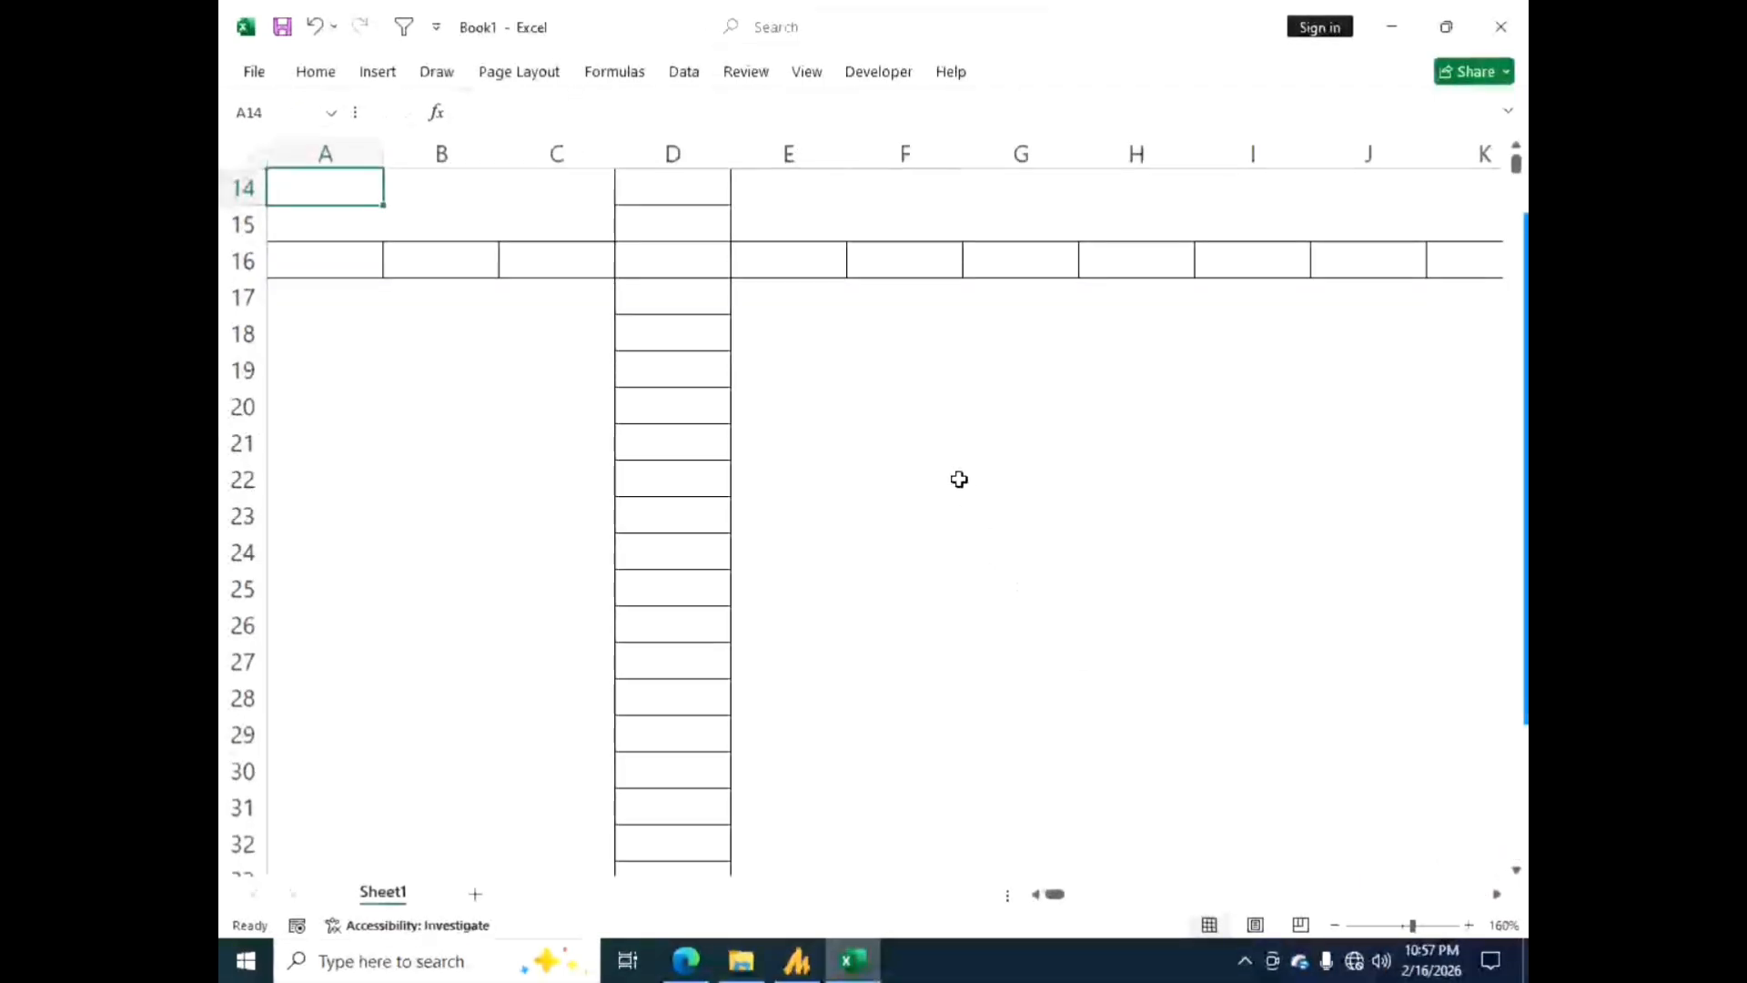
{"action": "left_click", "coordinate": [872, 389]}
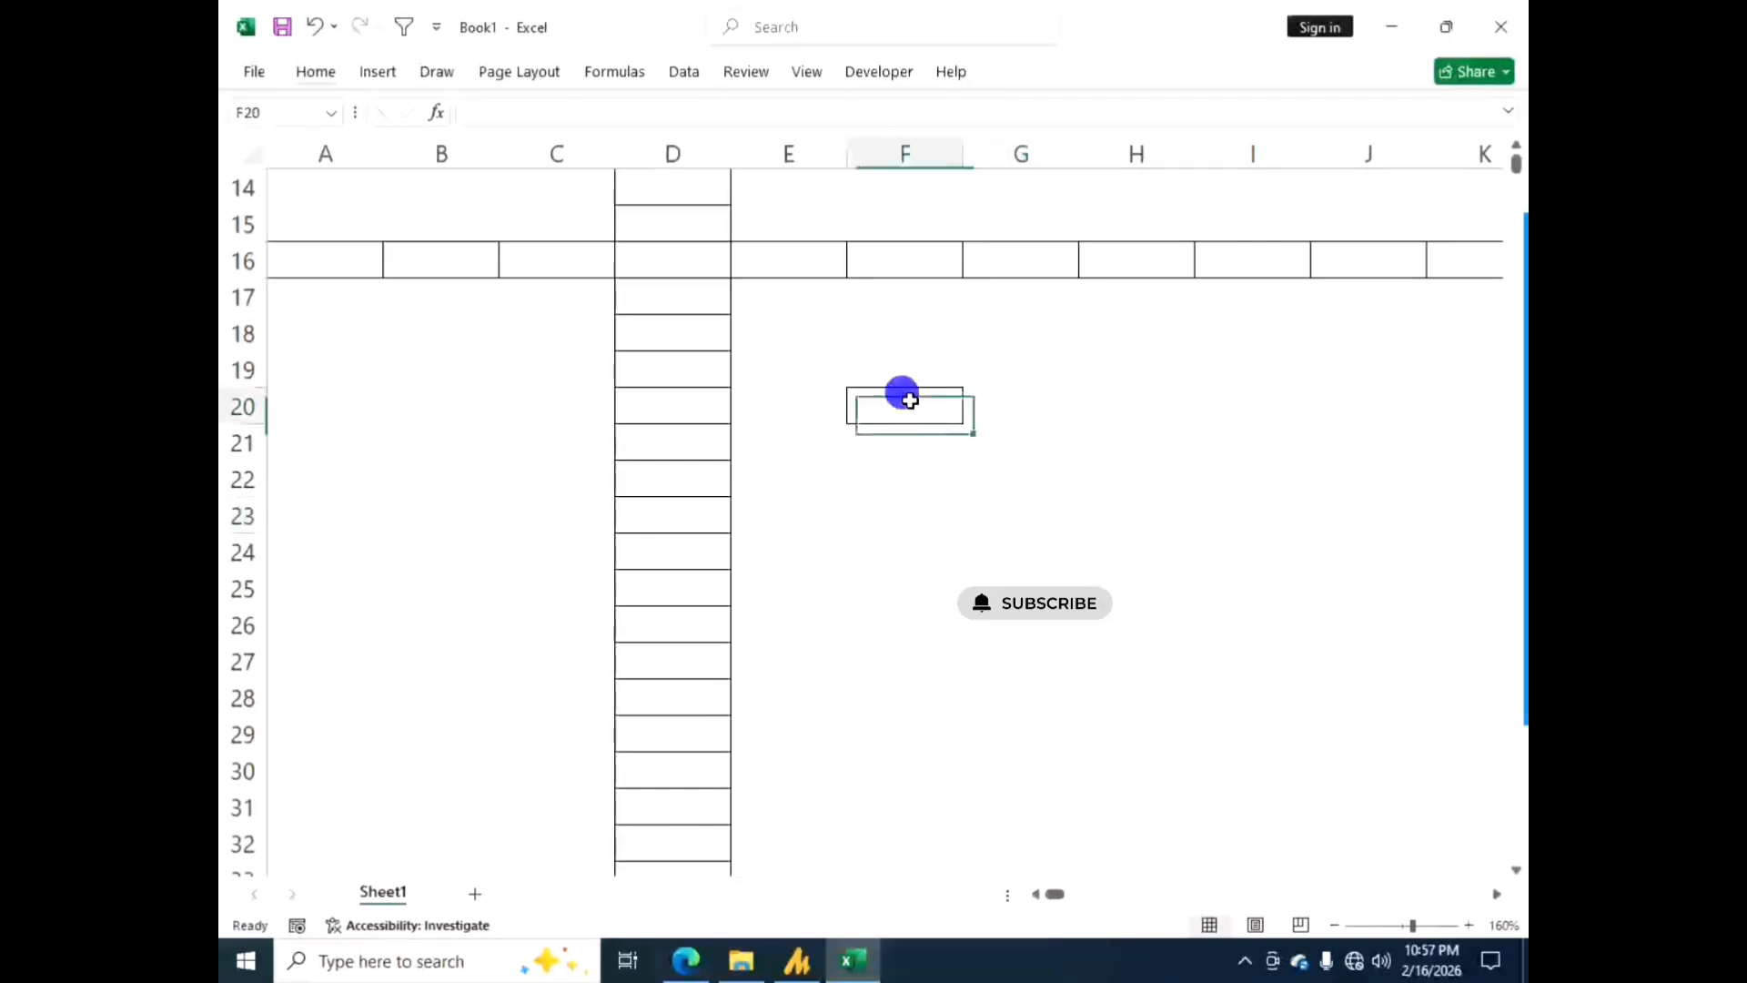
- Enter the numbers 40, 50 and 60 in cells G20 to G22
{"action": "left_click", "coordinate": [1000, 412]}
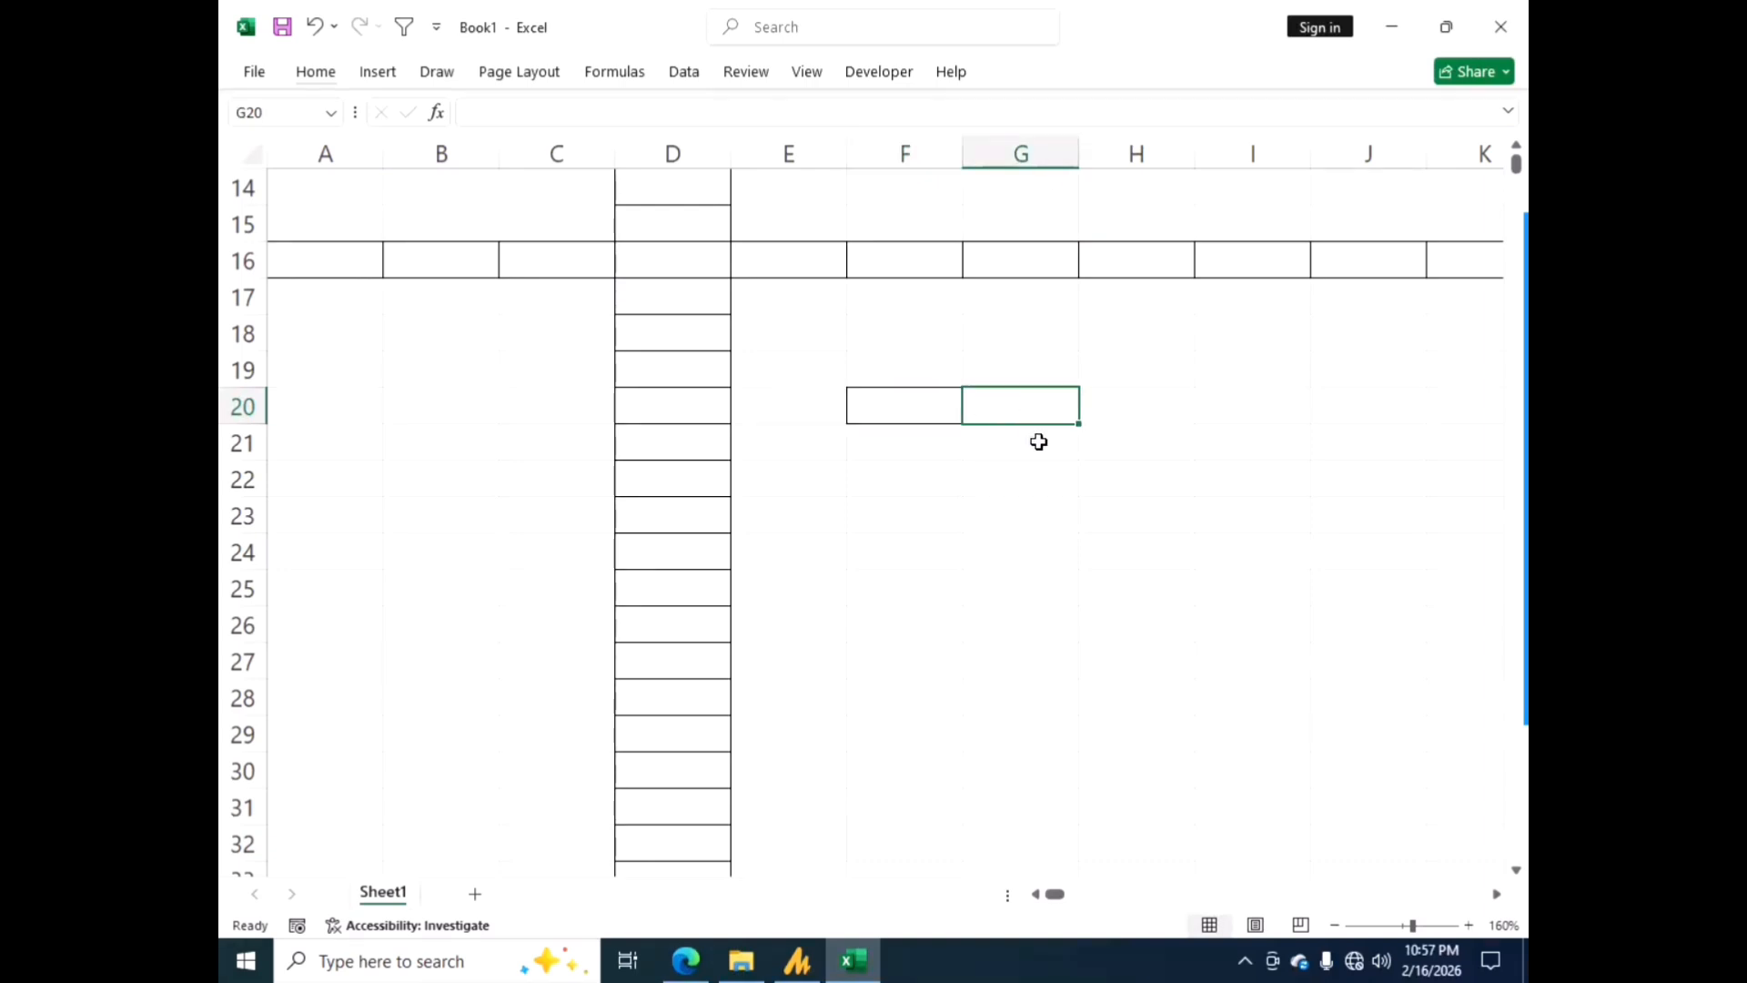
{"action": "type", "text": "40"}
{"action": "key", "text": "Return"}
{"action": "type", "text": "5"}
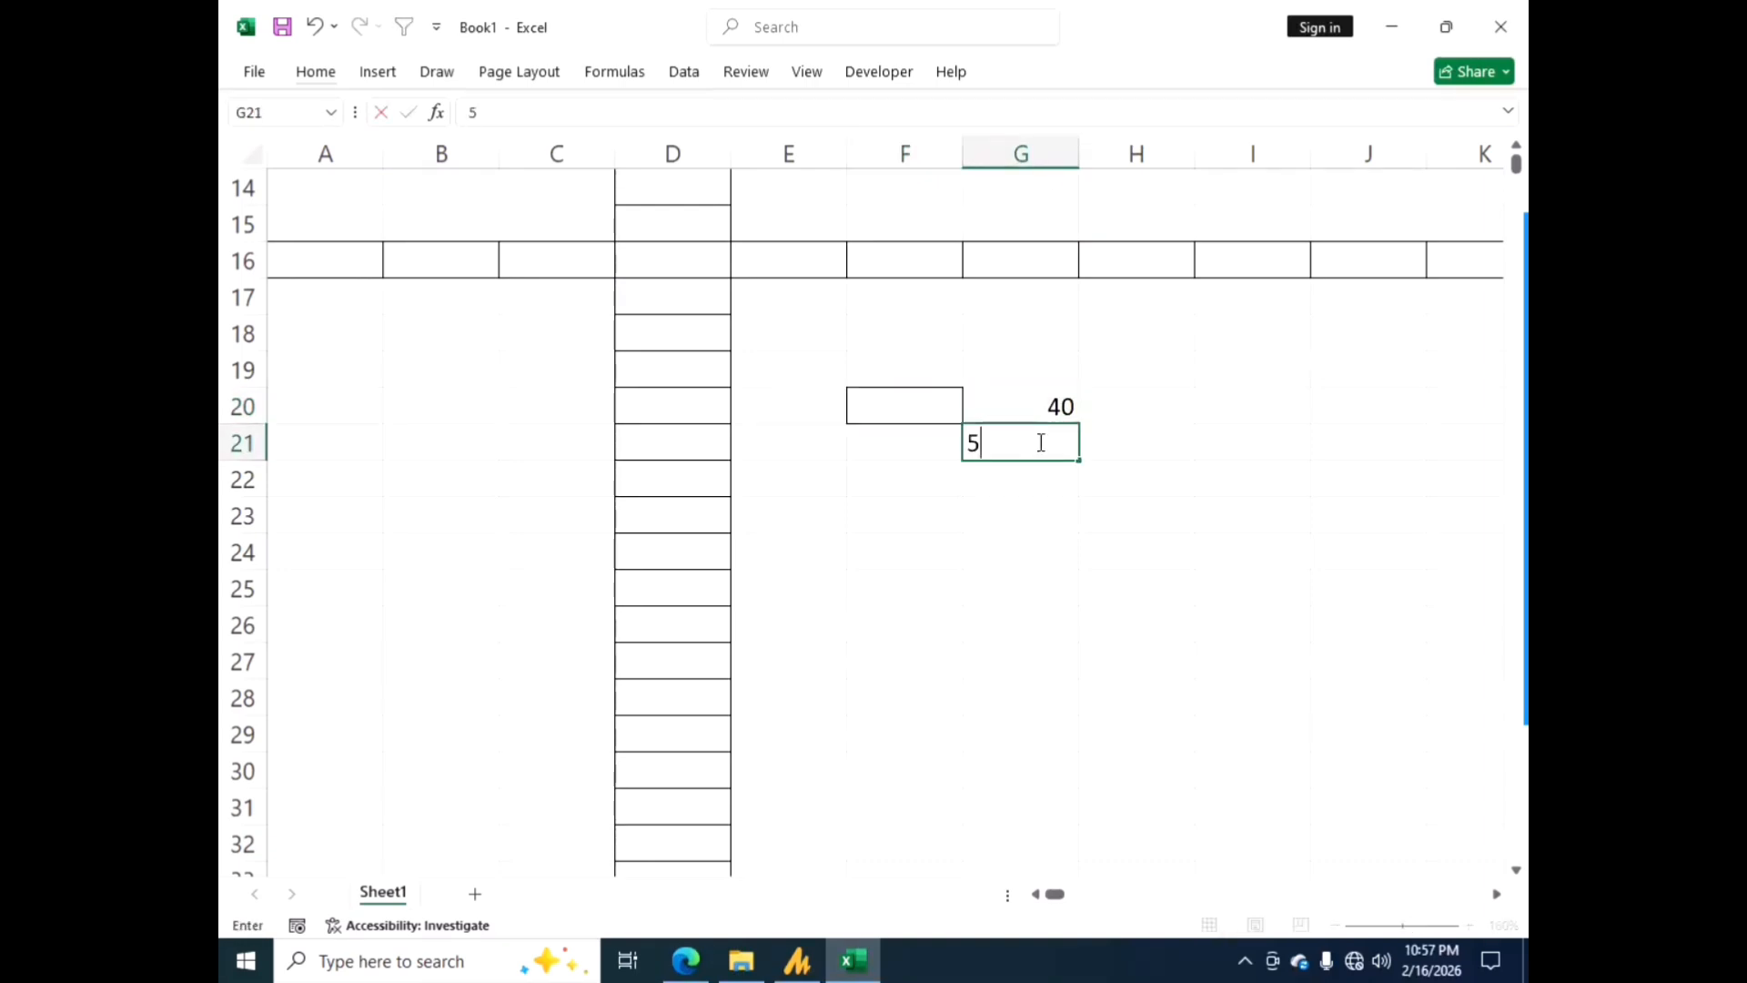
{"action": "type", "text": "0"}
{"action": "key", "text": "Return"}
{"action": "type", "text": "60"}
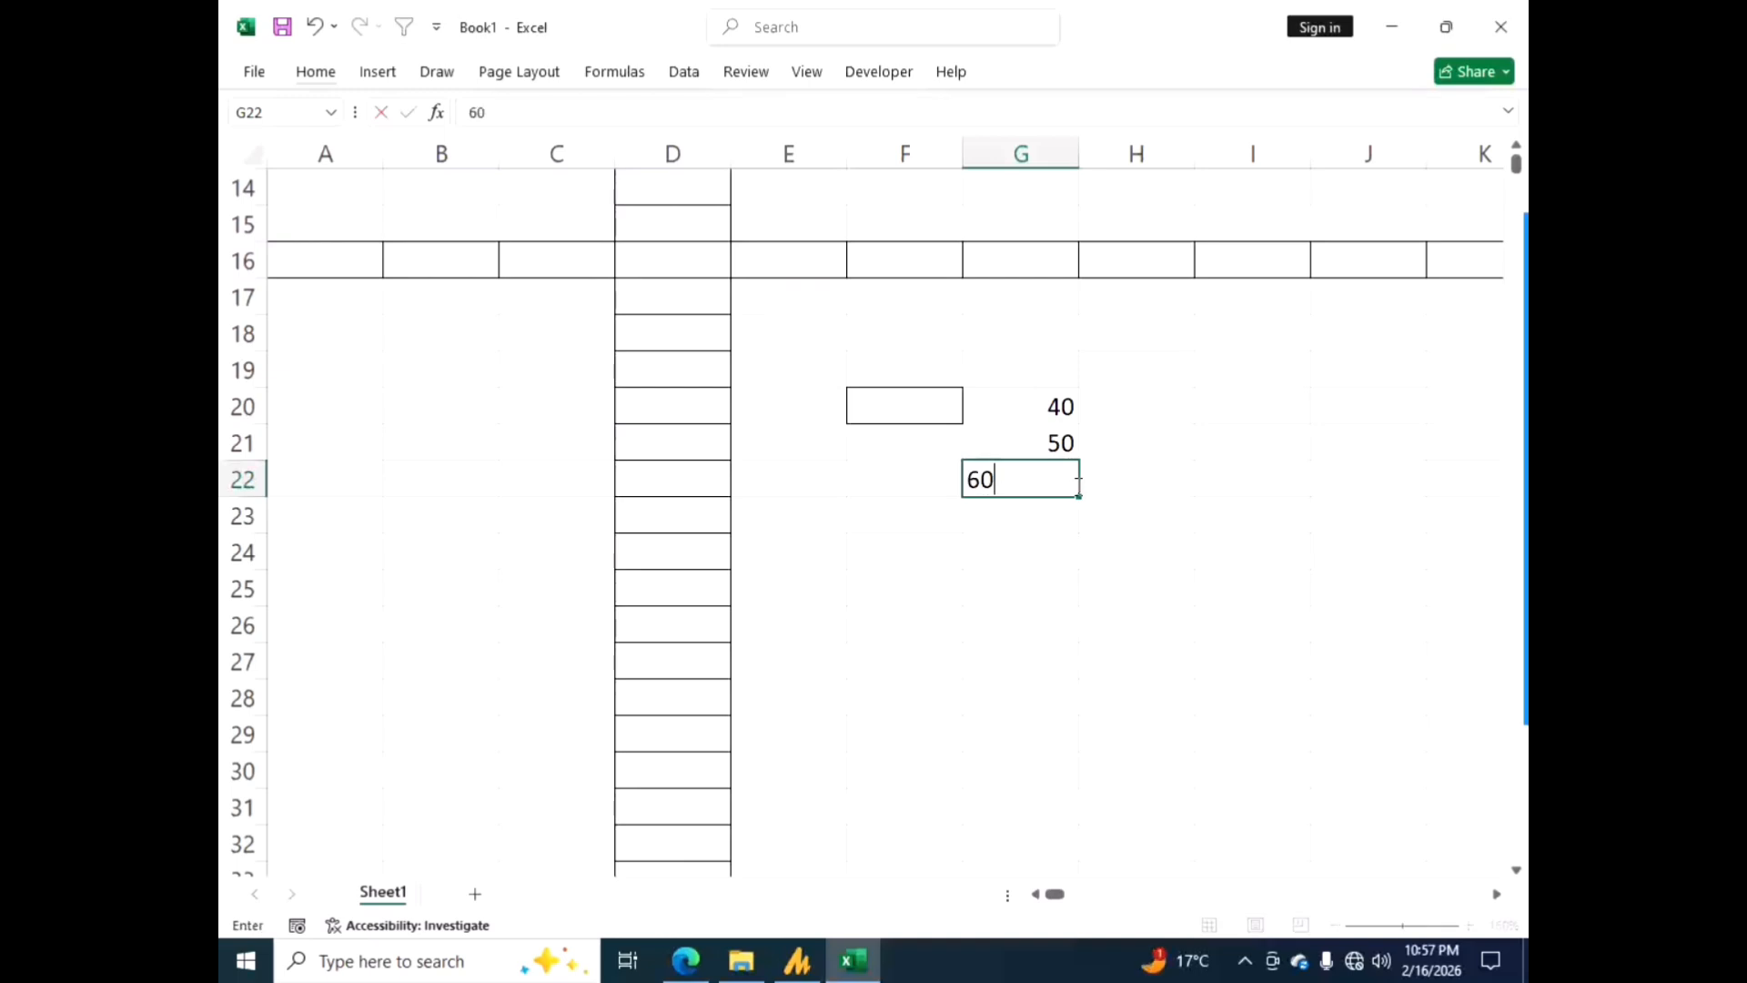
{"action": "left_click", "coordinate": [884, 479]}
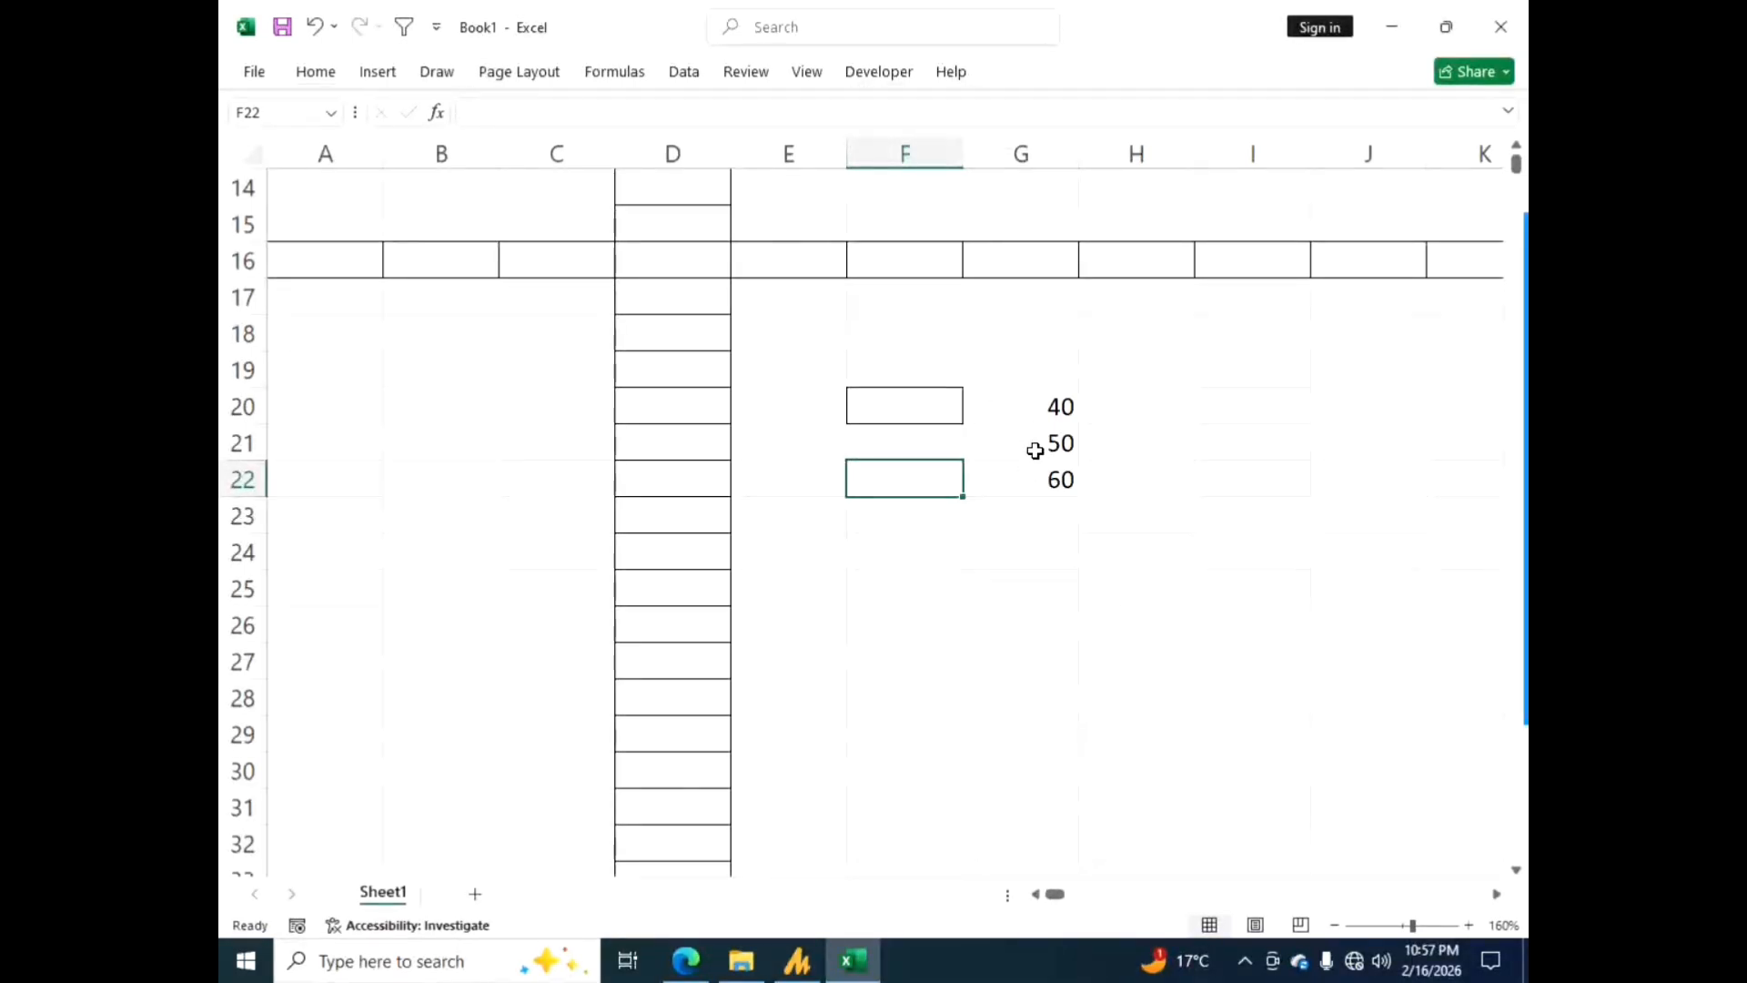
- Total the three numbers in cell G23 with =SUM(G20:G22)
{"action": "left_click", "coordinate": [1033, 485]}
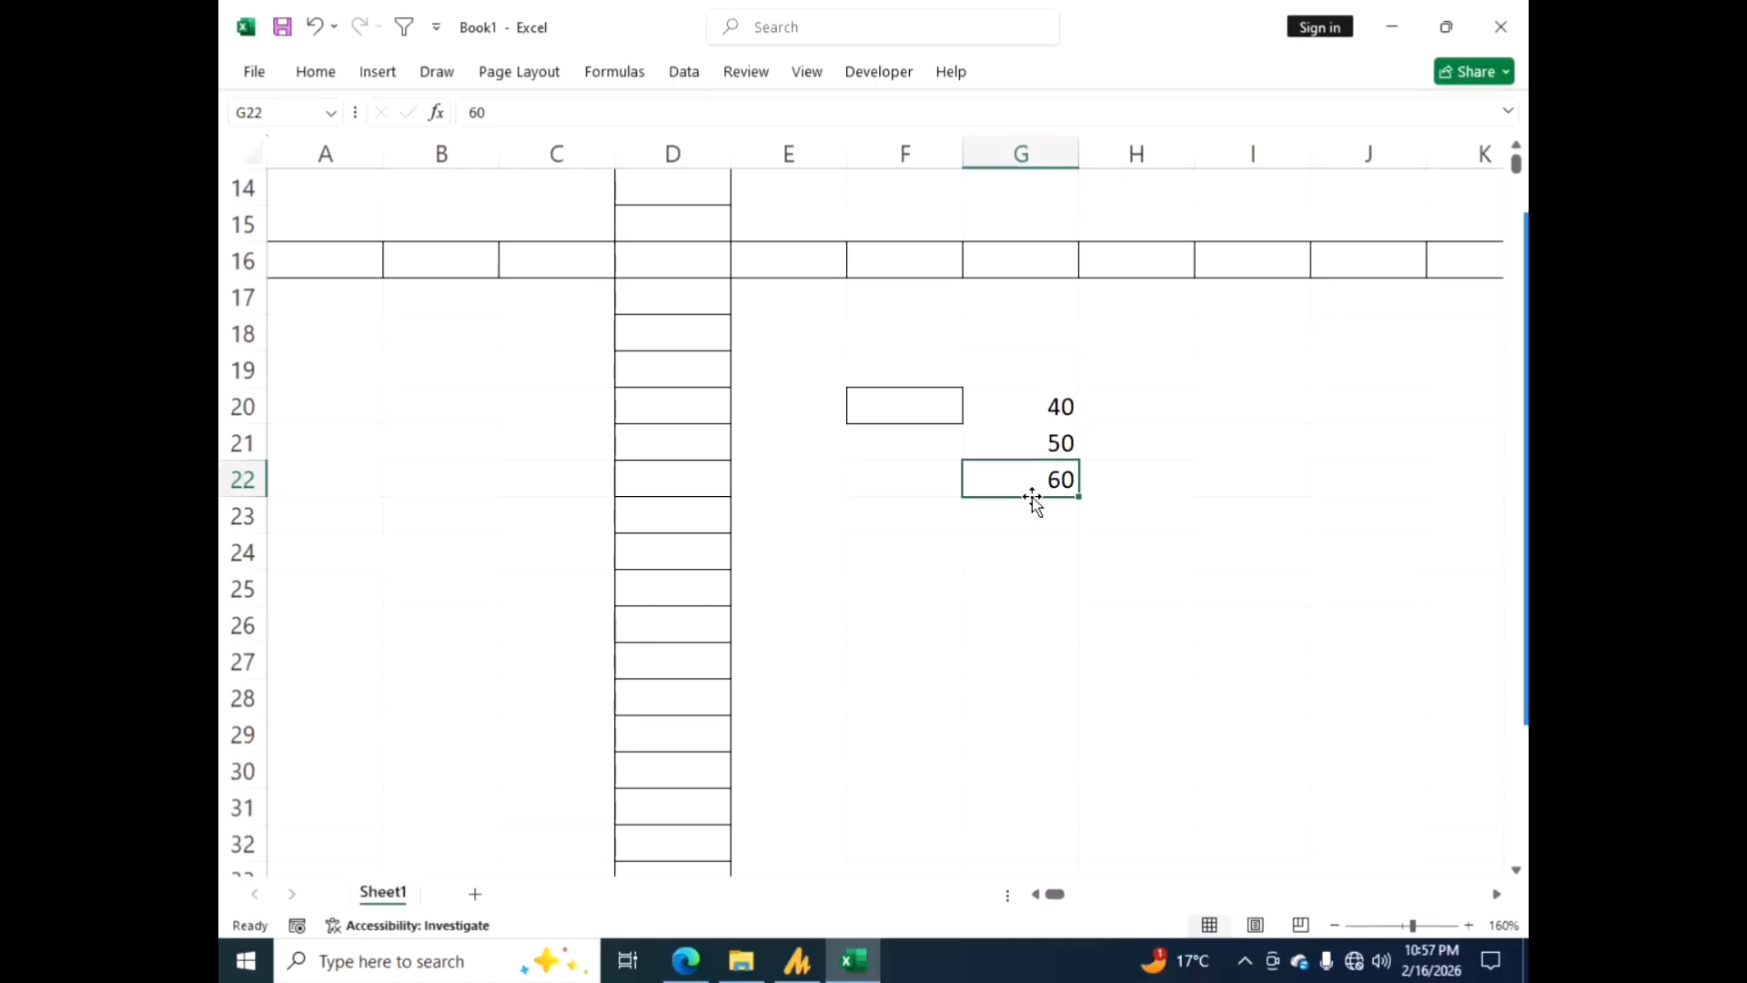
{"action": "key", "text": "Down"}
{"action": "key", "text": "alt+equal"}
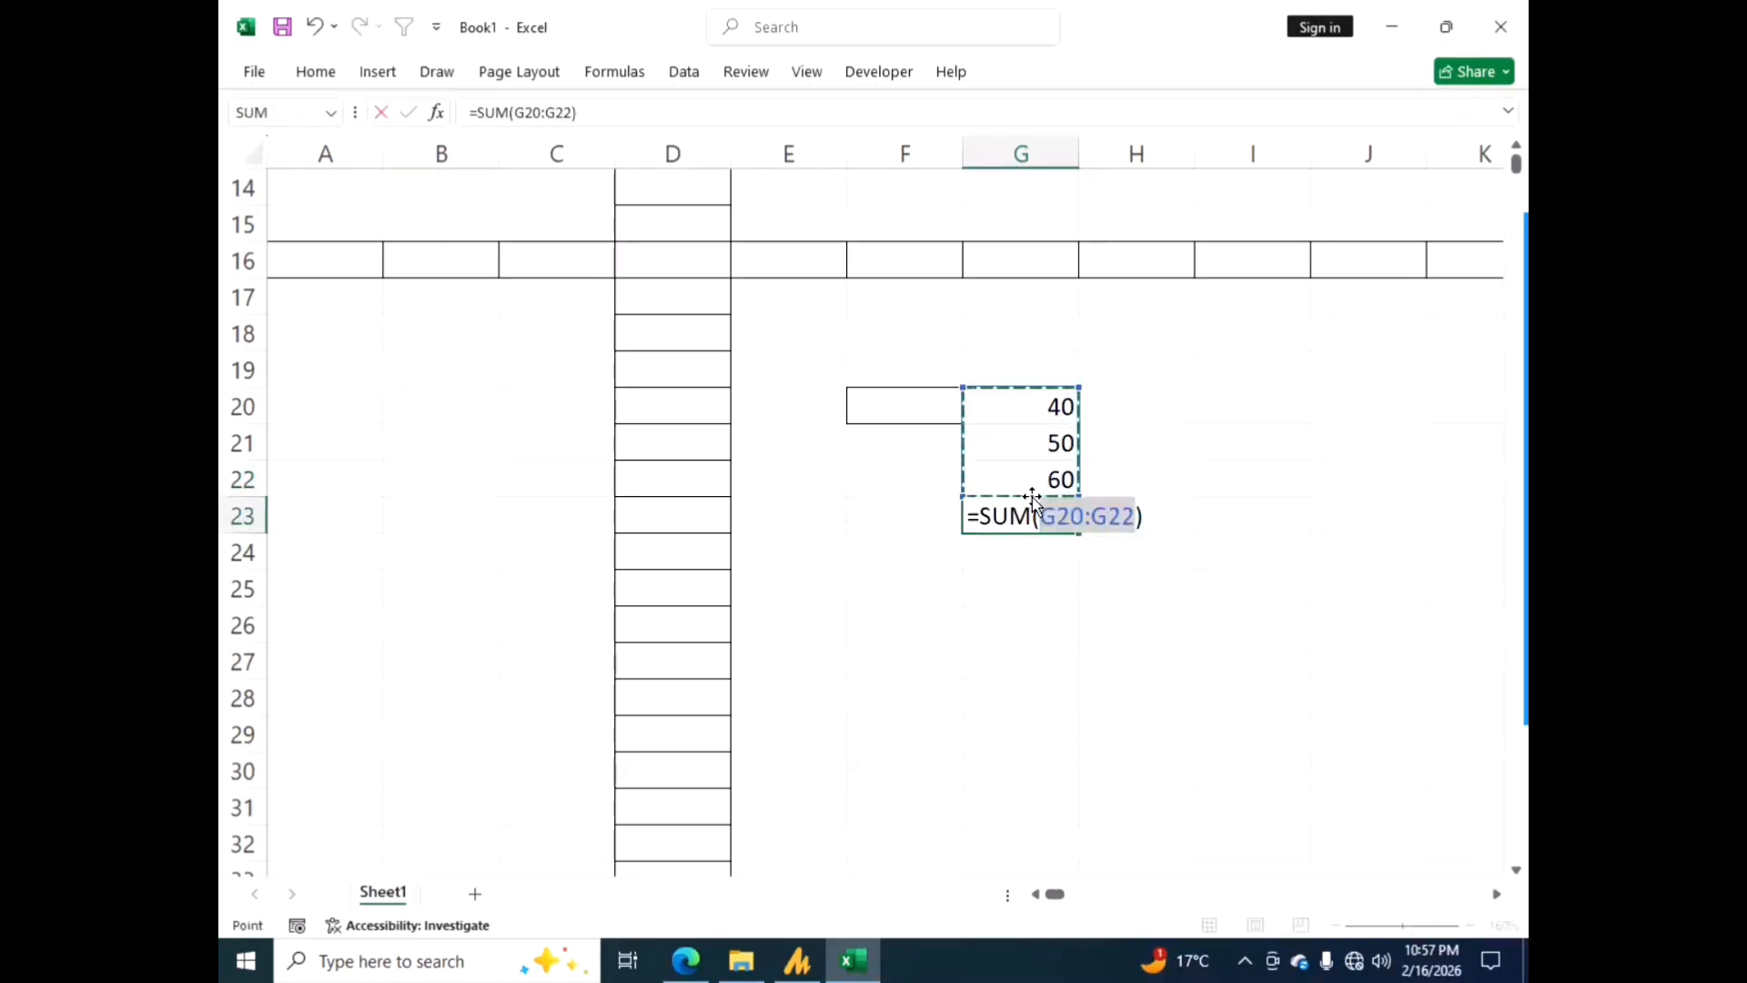
{"action": "key", "text": "Return"}
{"action": "left_click", "coordinate": [1060, 511]}
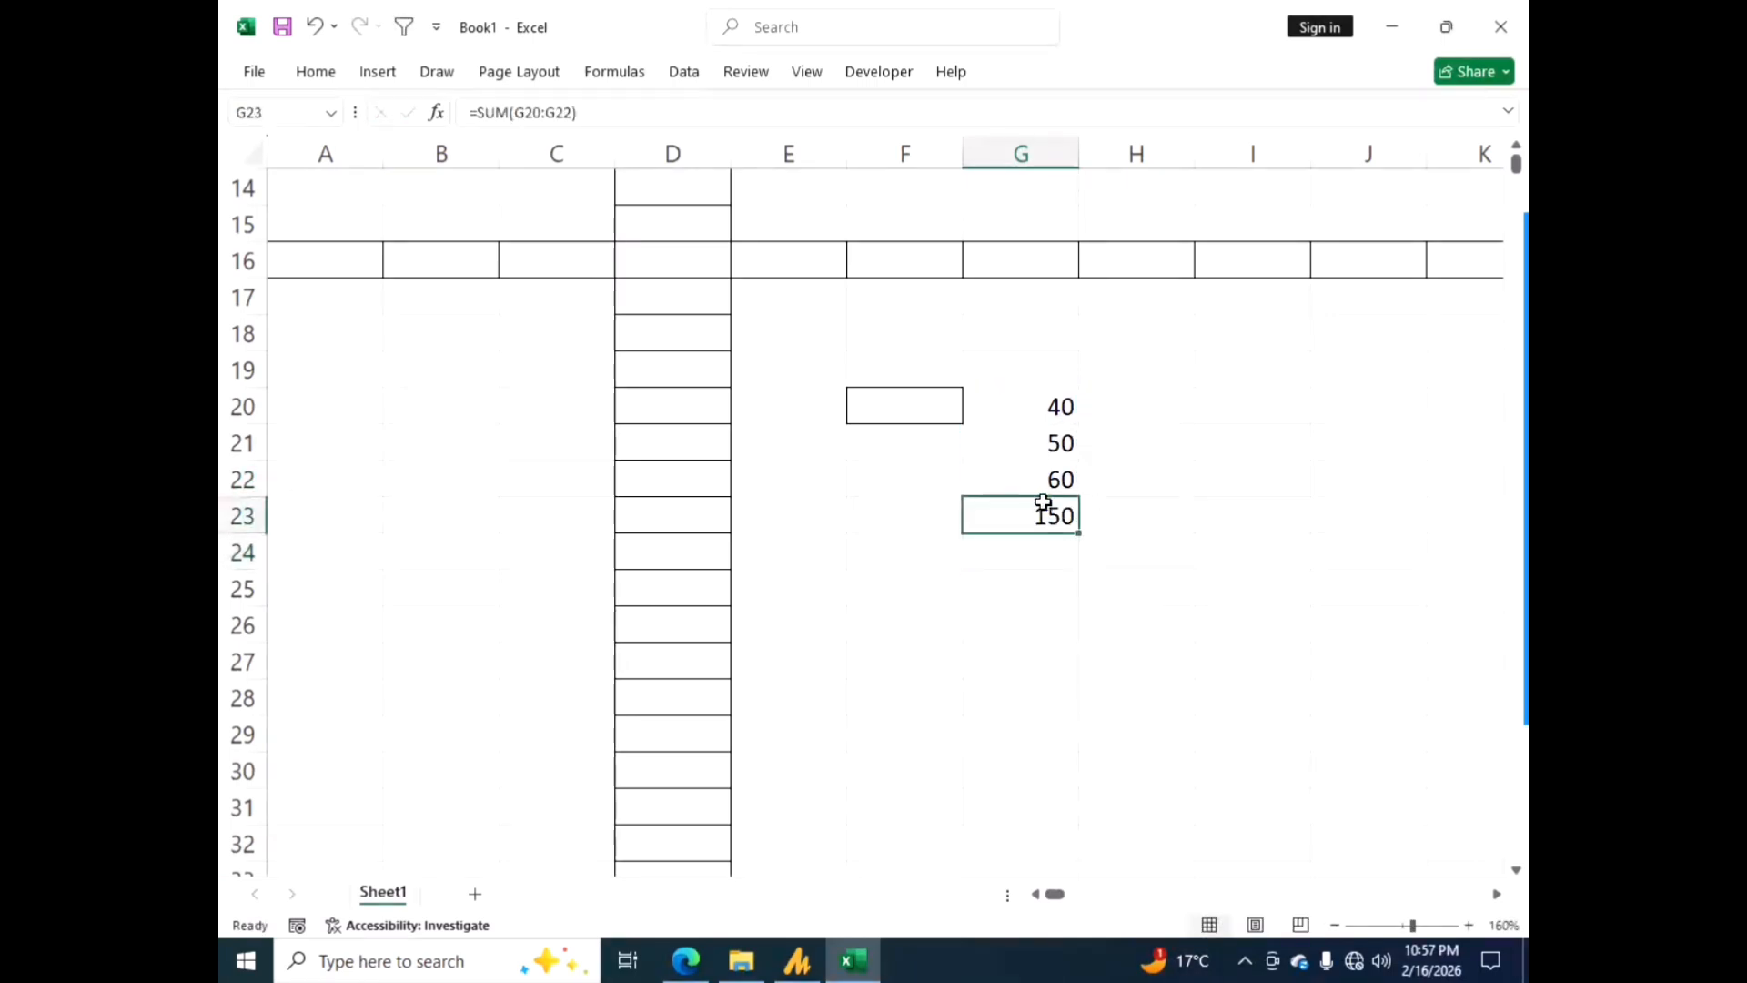
- Examine the cell addresses and underlying contents of G20, G22 and G23, plus several blank cells around them
{"action": "left_click", "coordinate": [1014, 409]}
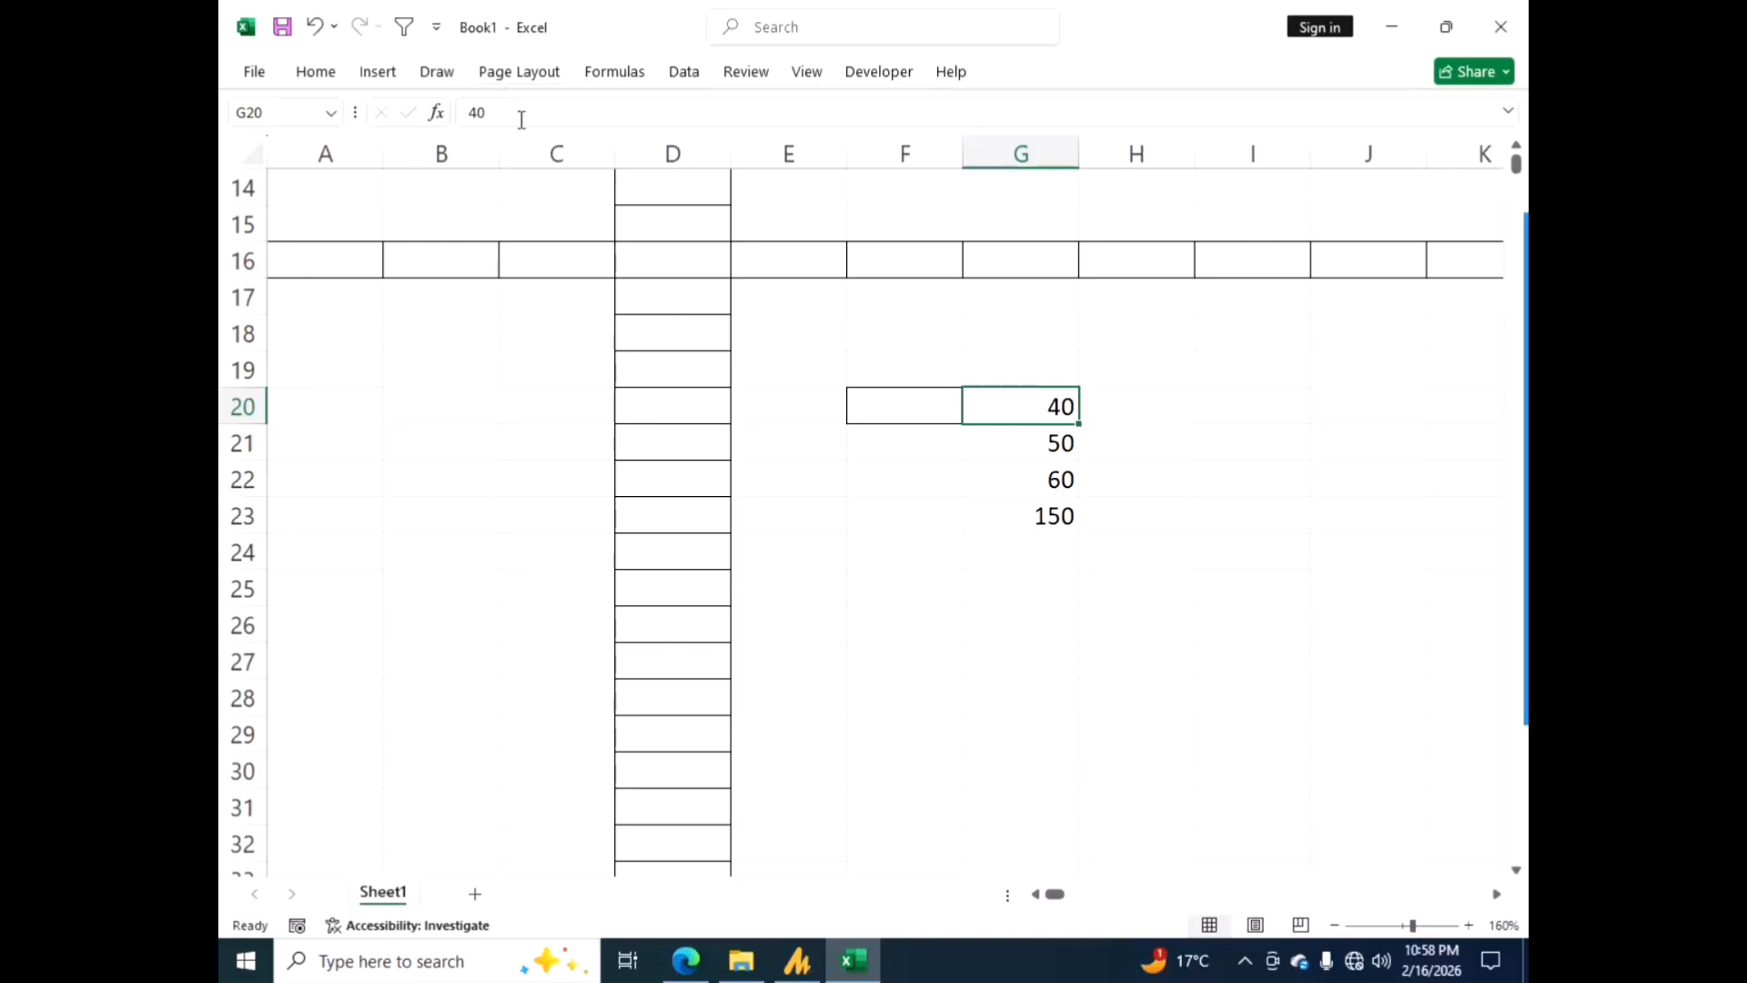
{"action": "left_click", "coordinate": [1029, 482]}
{"action": "left_click", "coordinate": [1033, 506]}
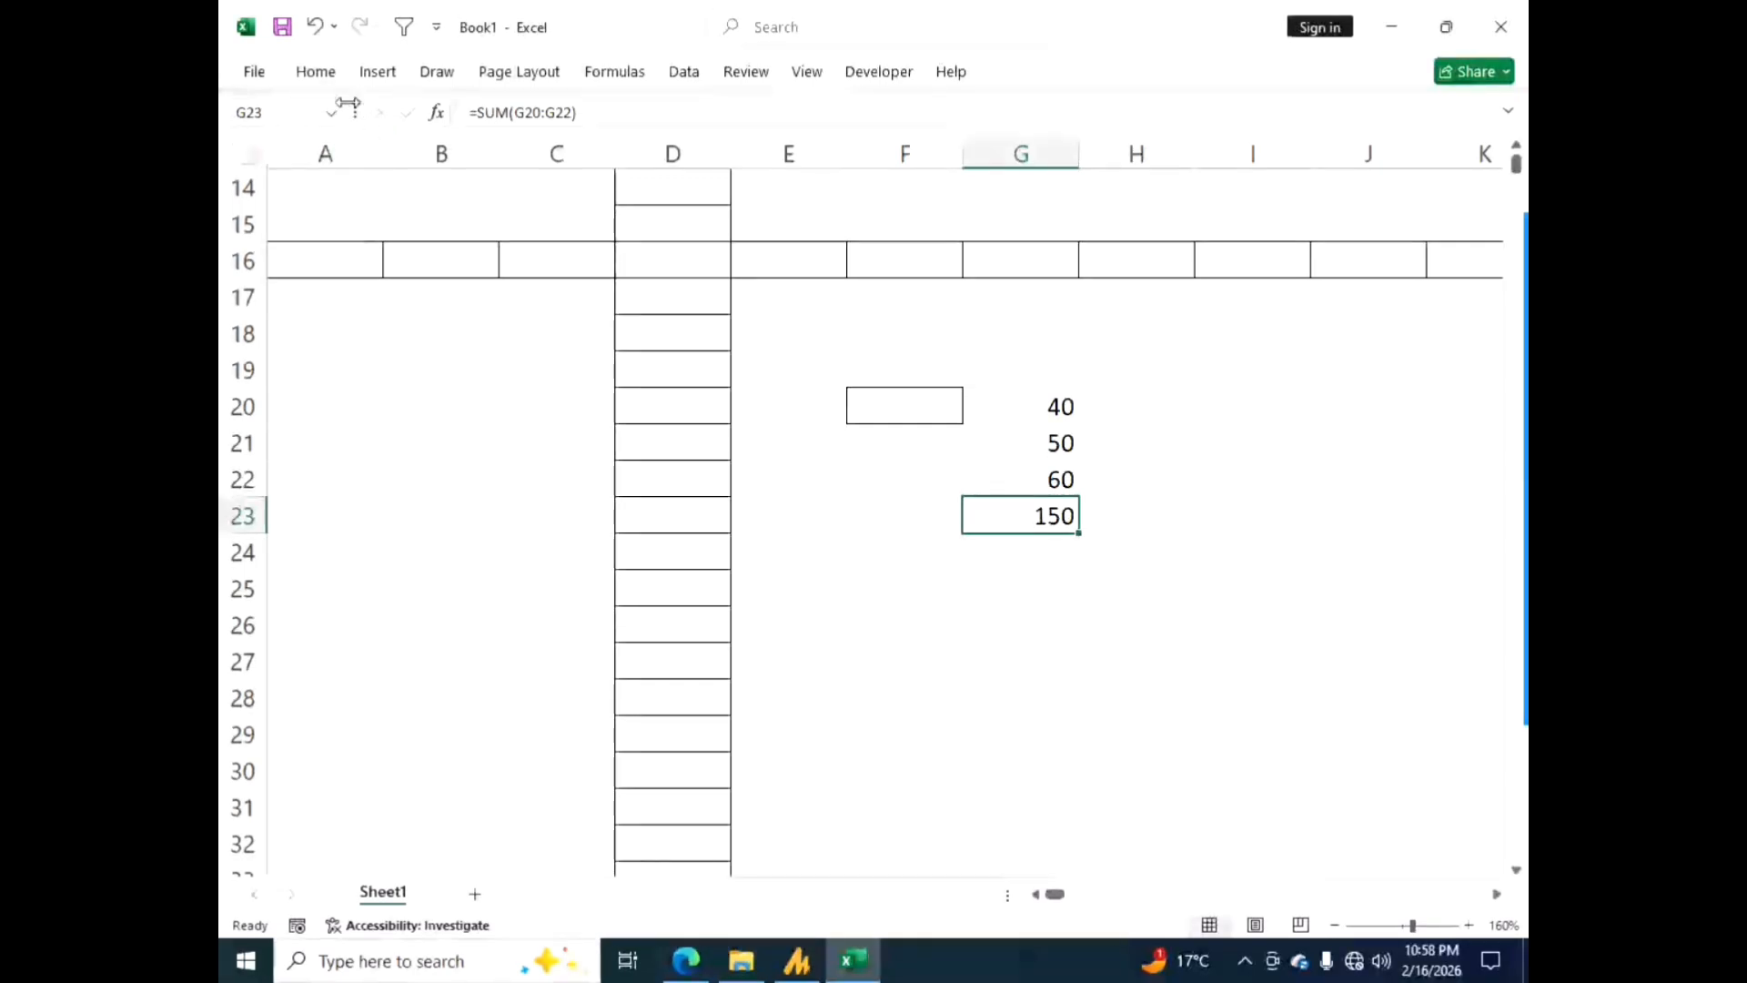
{"action": "left_click", "coordinate": [1029, 399]}
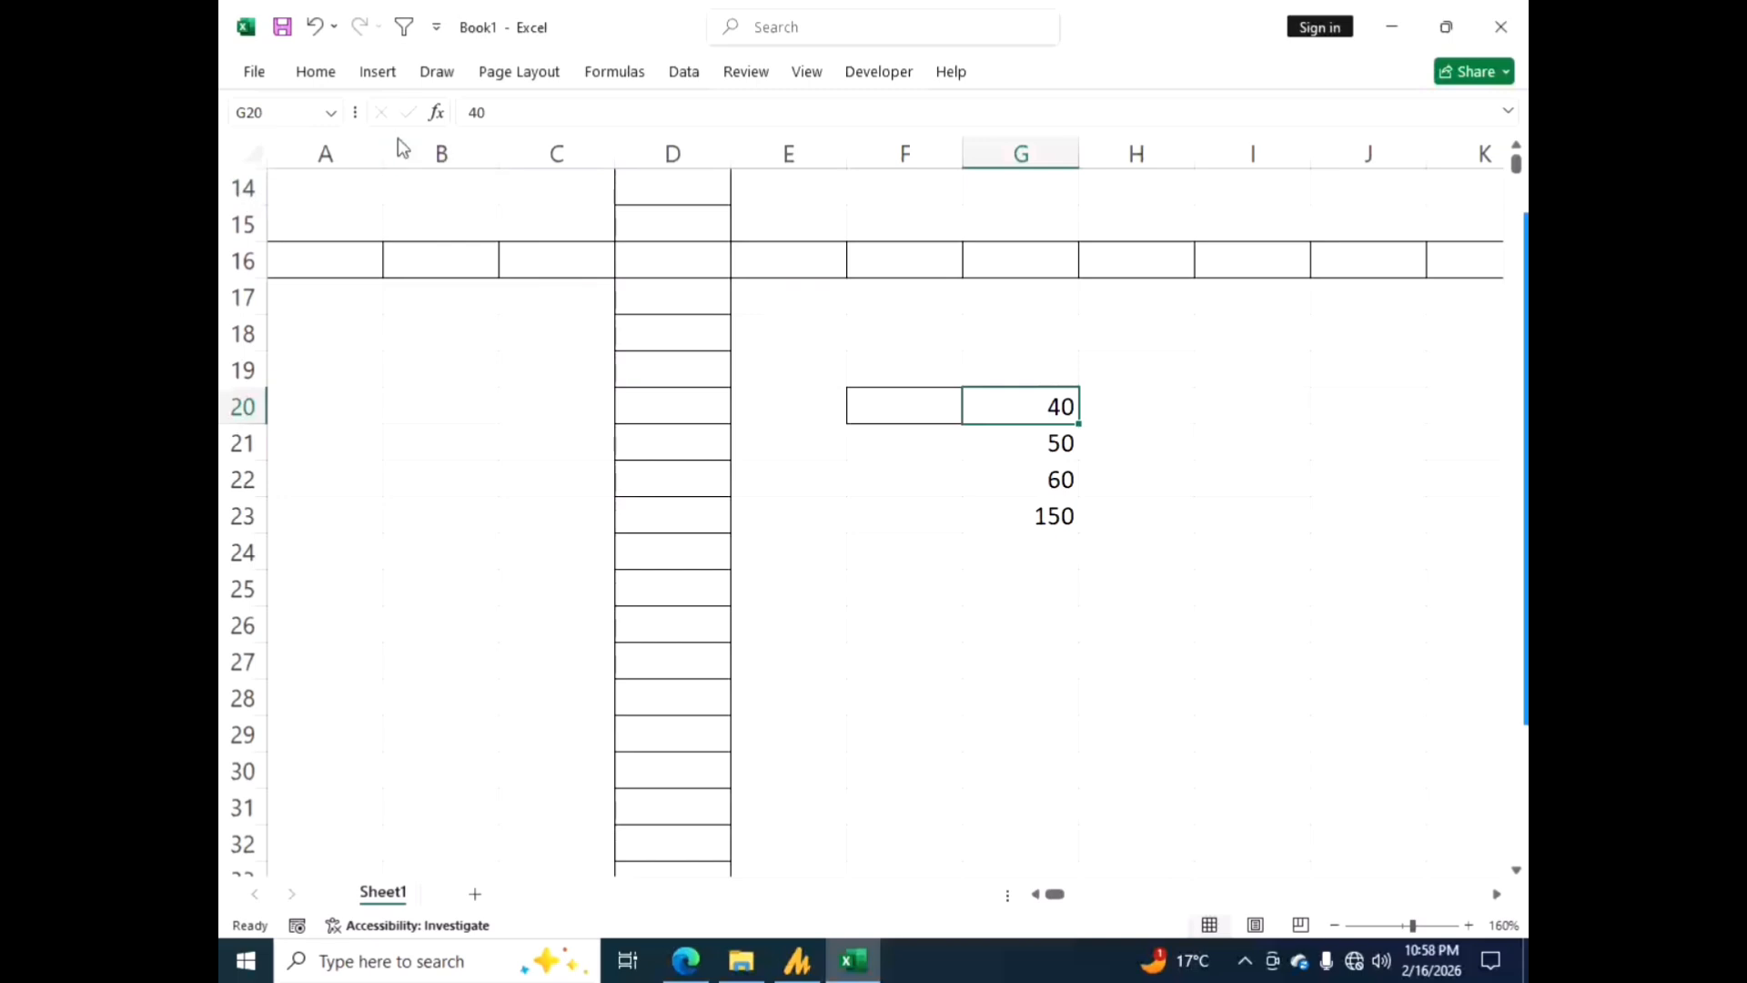
{"action": "left_click", "coordinate": [1020, 328]}
{"action": "left_click", "coordinate": [1200, 368]}
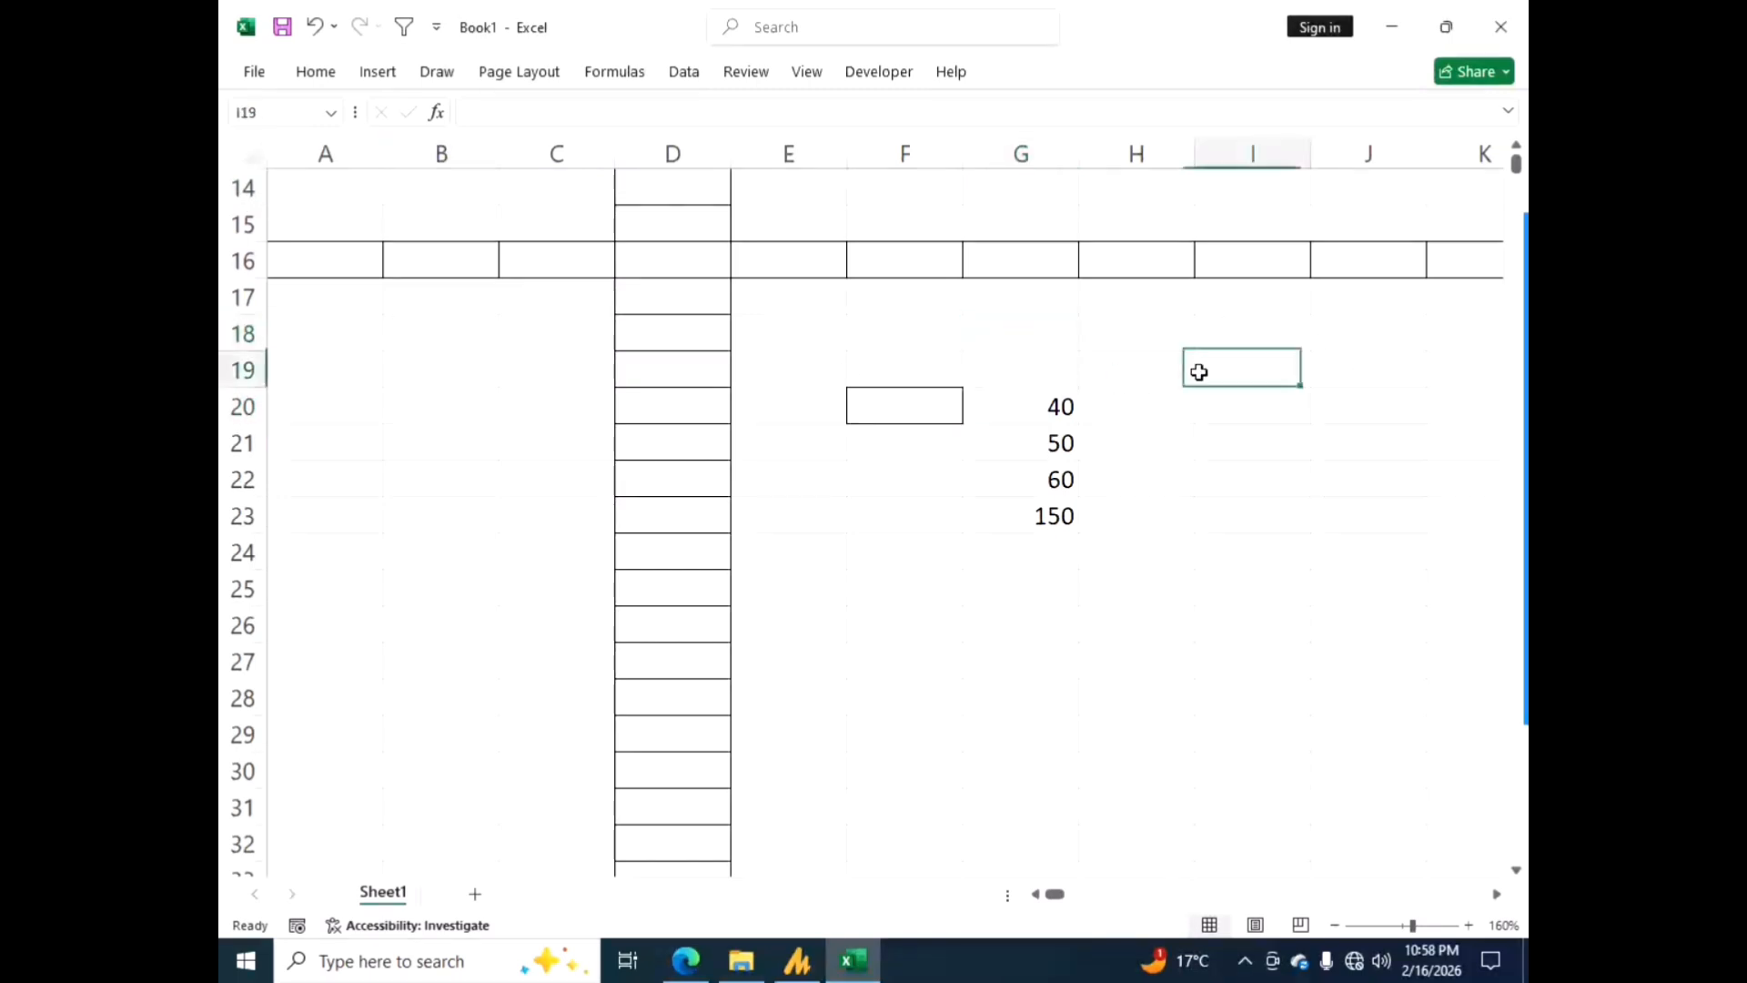
{"action": "left_click", "coordinate": [983, 342]}
{"action": "left_click", "coordinate": [836, 330]}
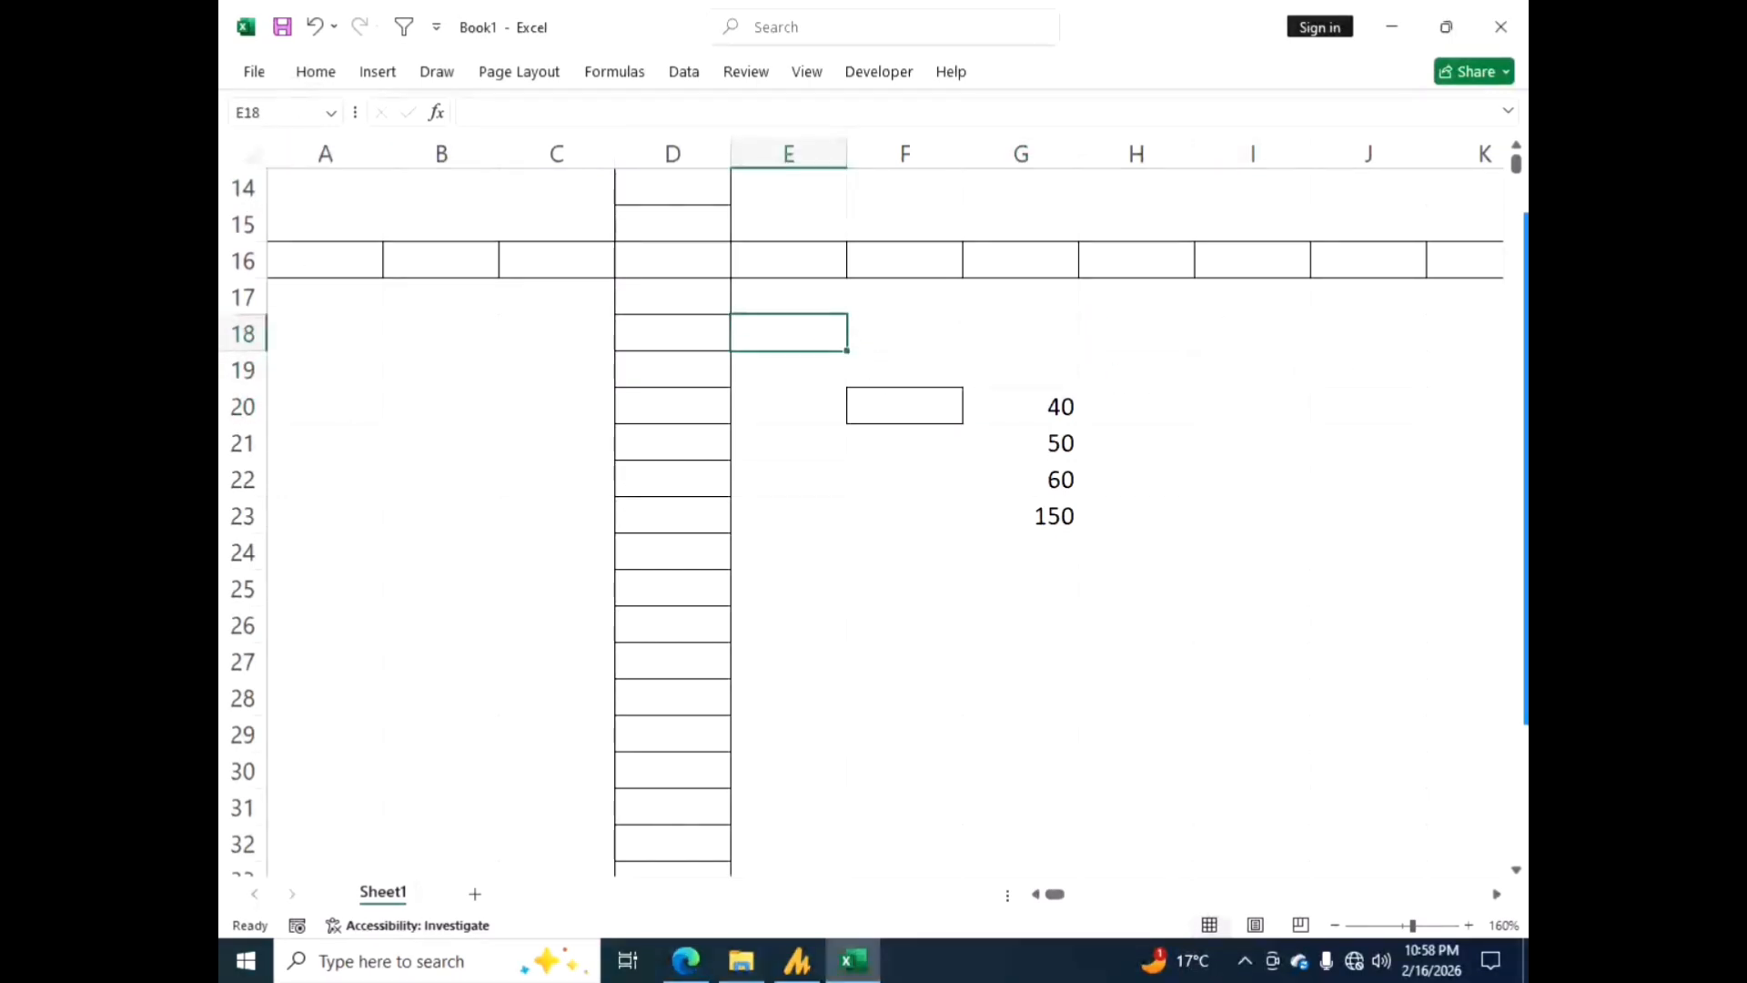
- Add three new worksheets, Sheet2 to Sheet4, to the workbook and return to Sheet1
{"action": "left_click", "coordinate": [475, 895]}
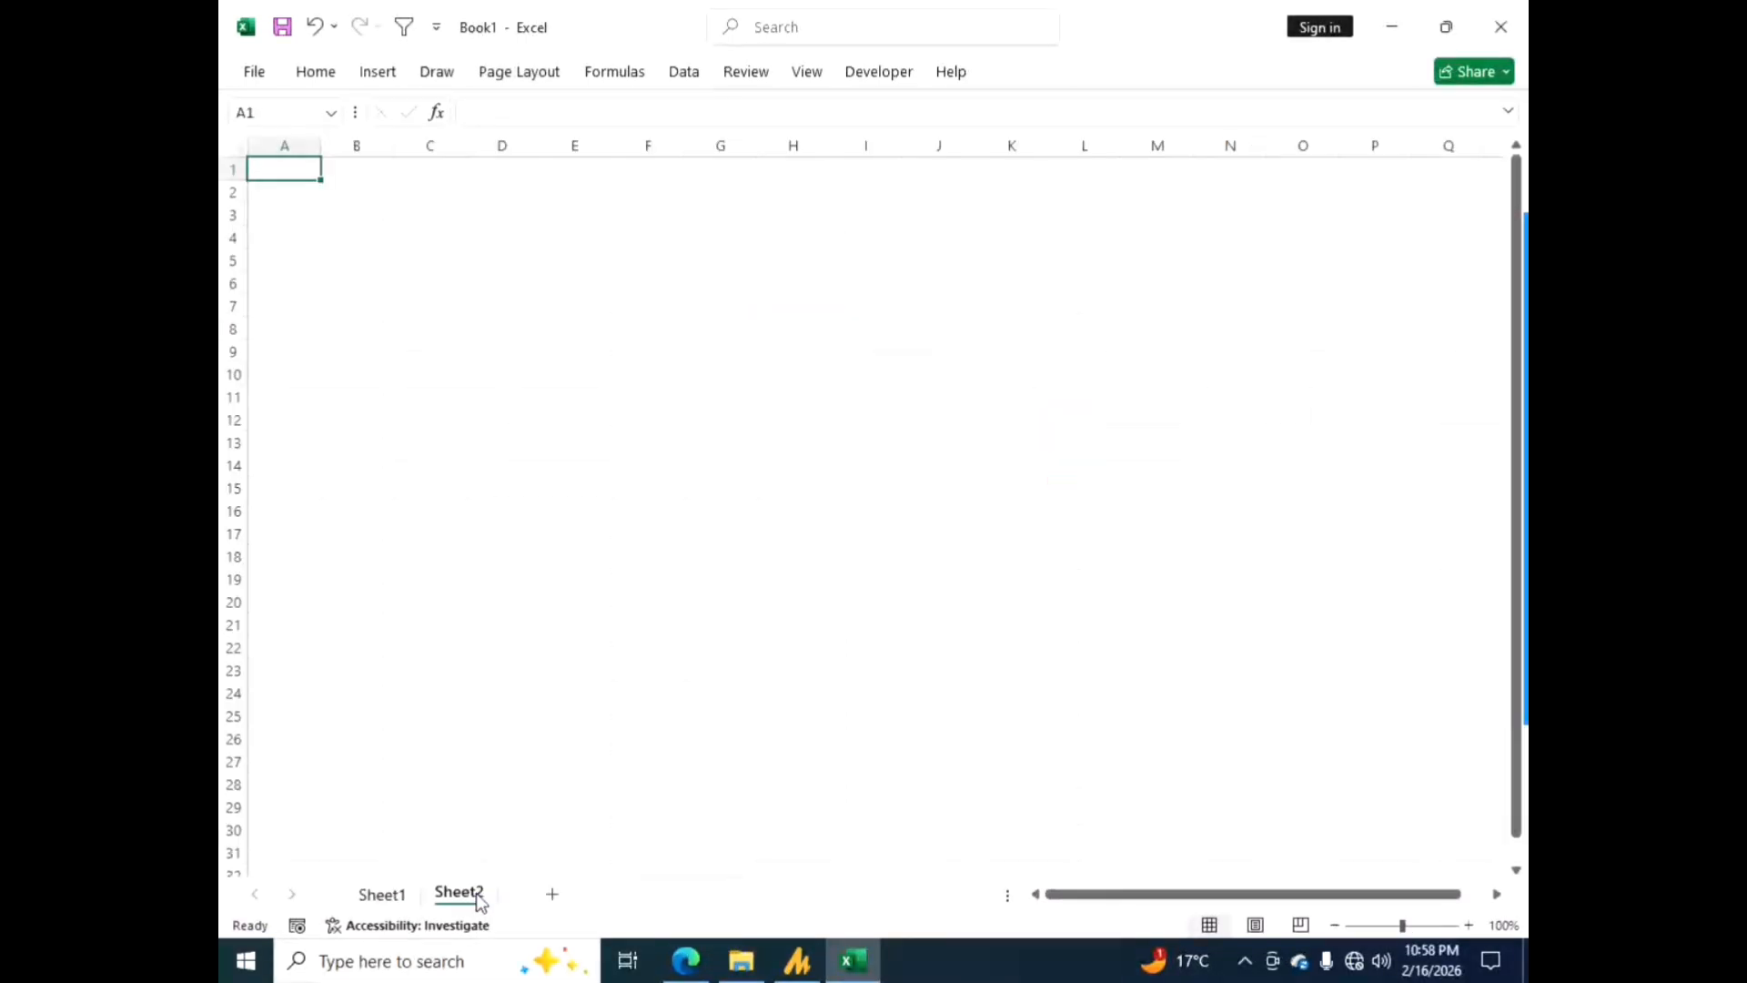
{"action": "left_click", "coordinate": [551, 893]}
{"action": "left_click", "coordinate": [628, 893]}
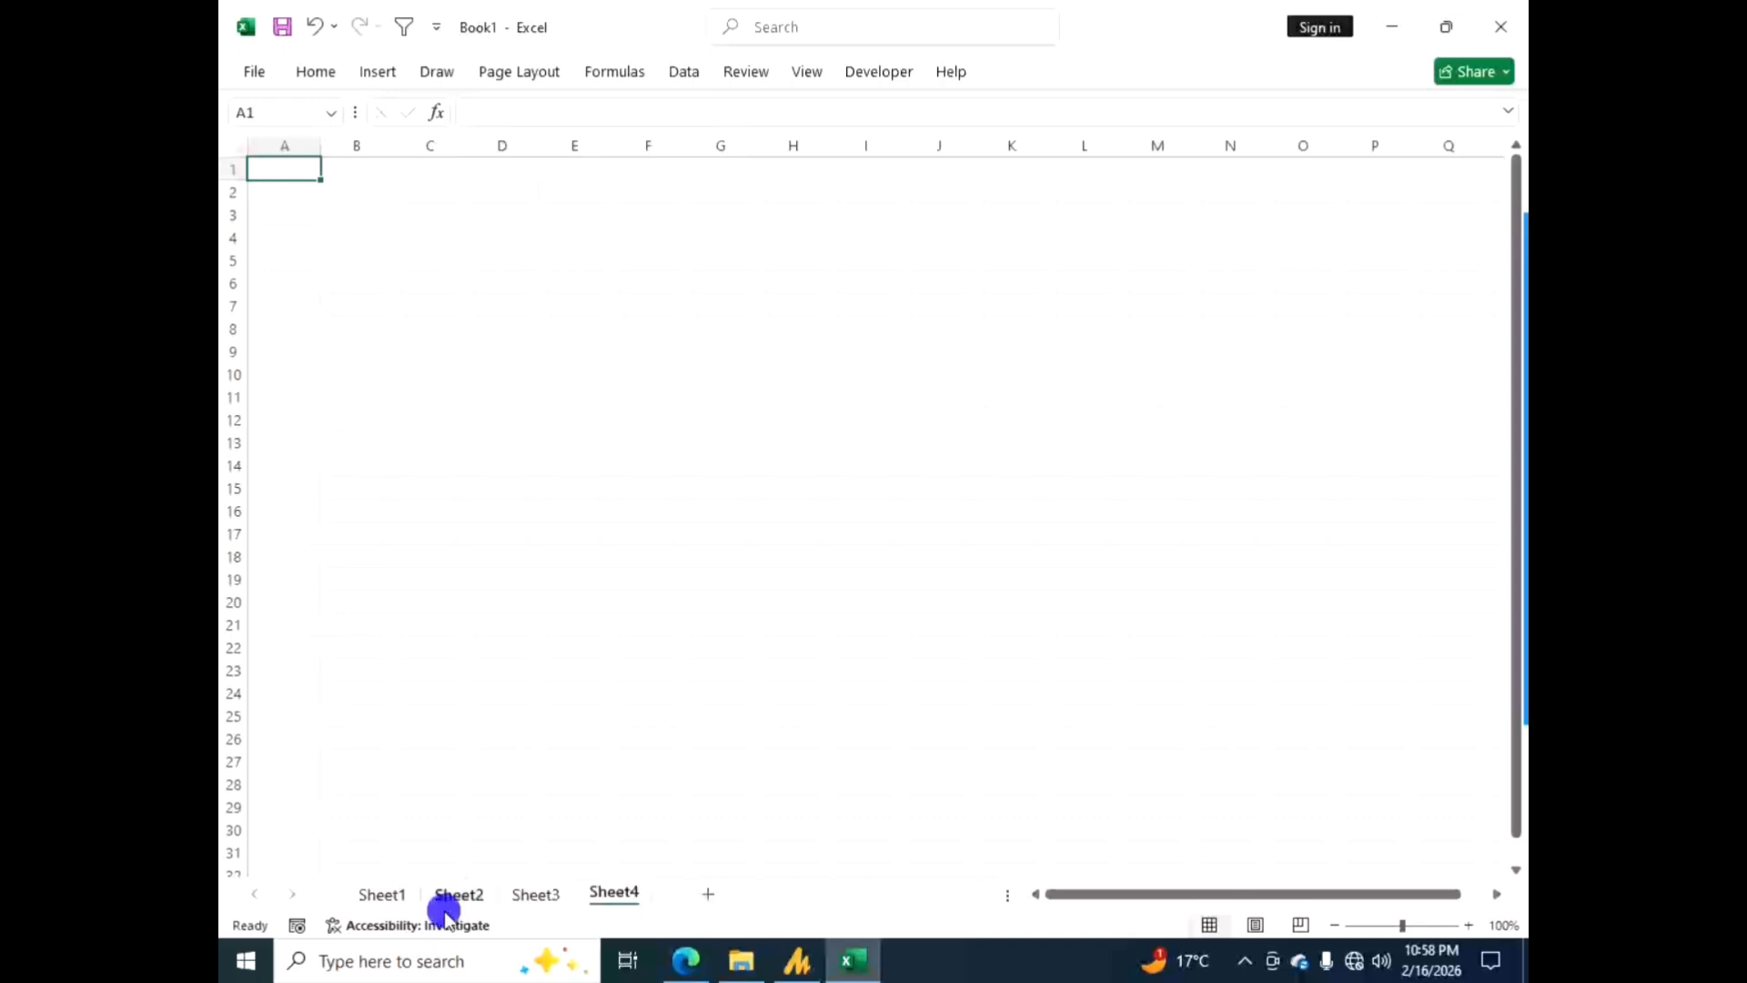
{"action": "left_click", "coordinate": [386, 895]}
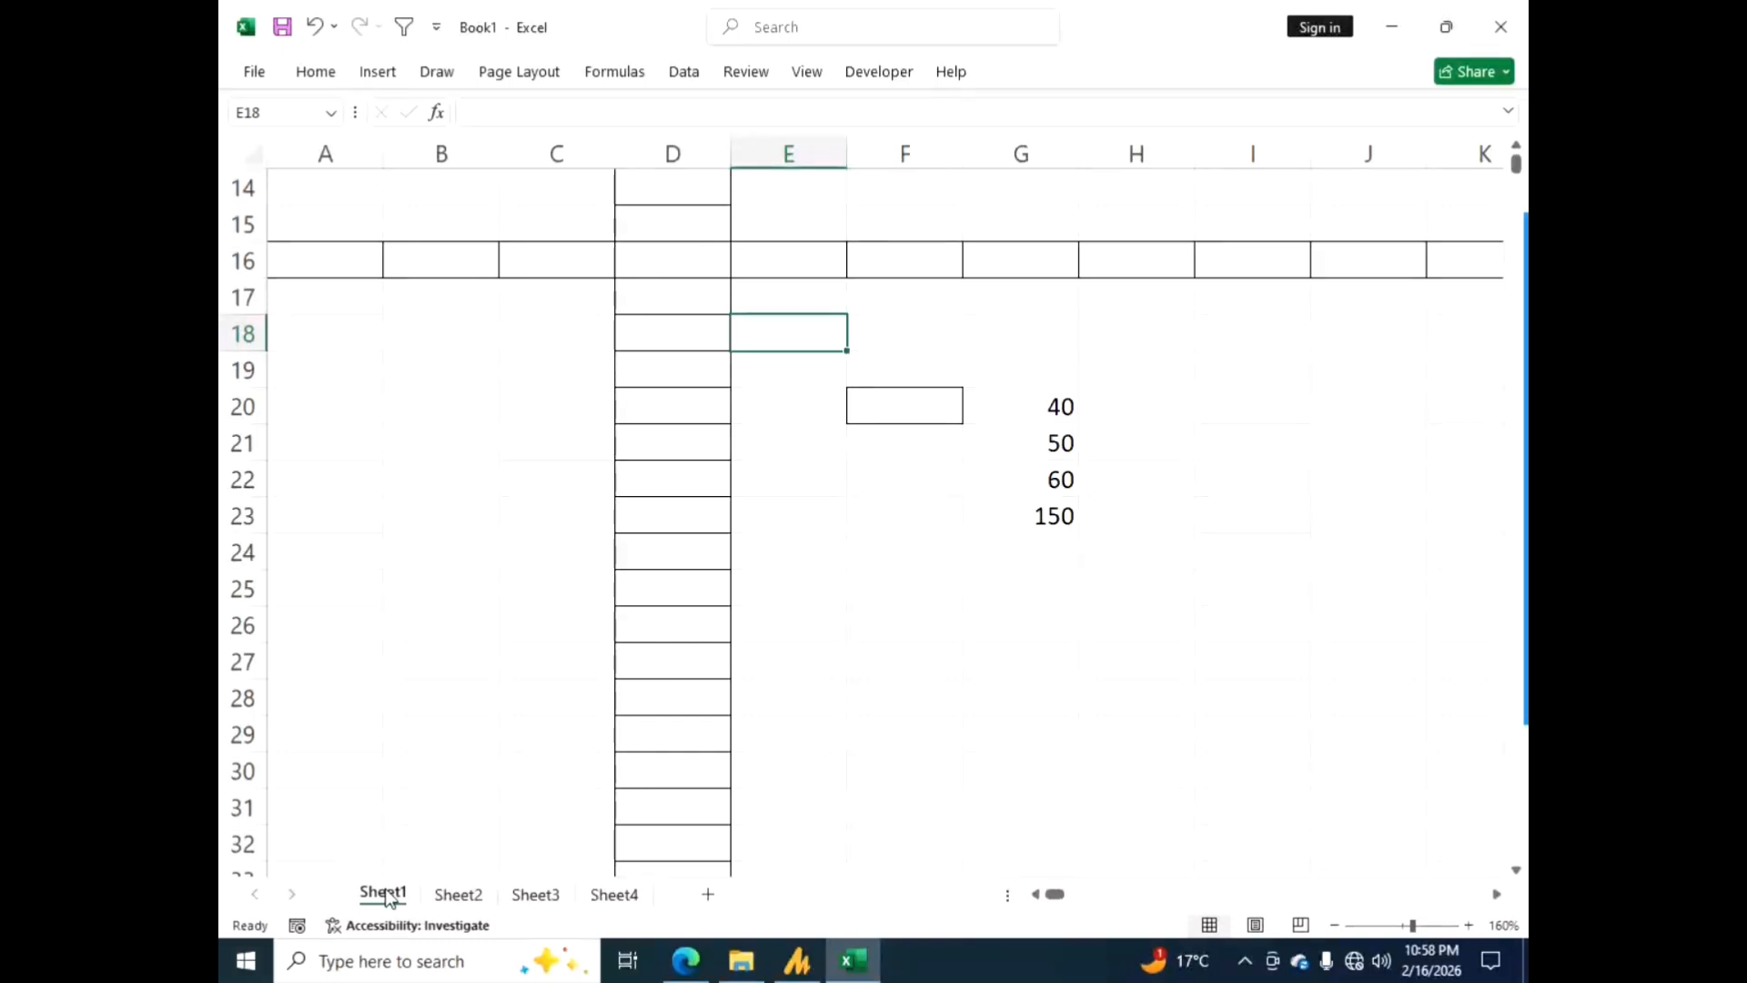
- Rename the Sheet1 worksheet as data
{"action": "right_click", "coordinate": [389, 896]}
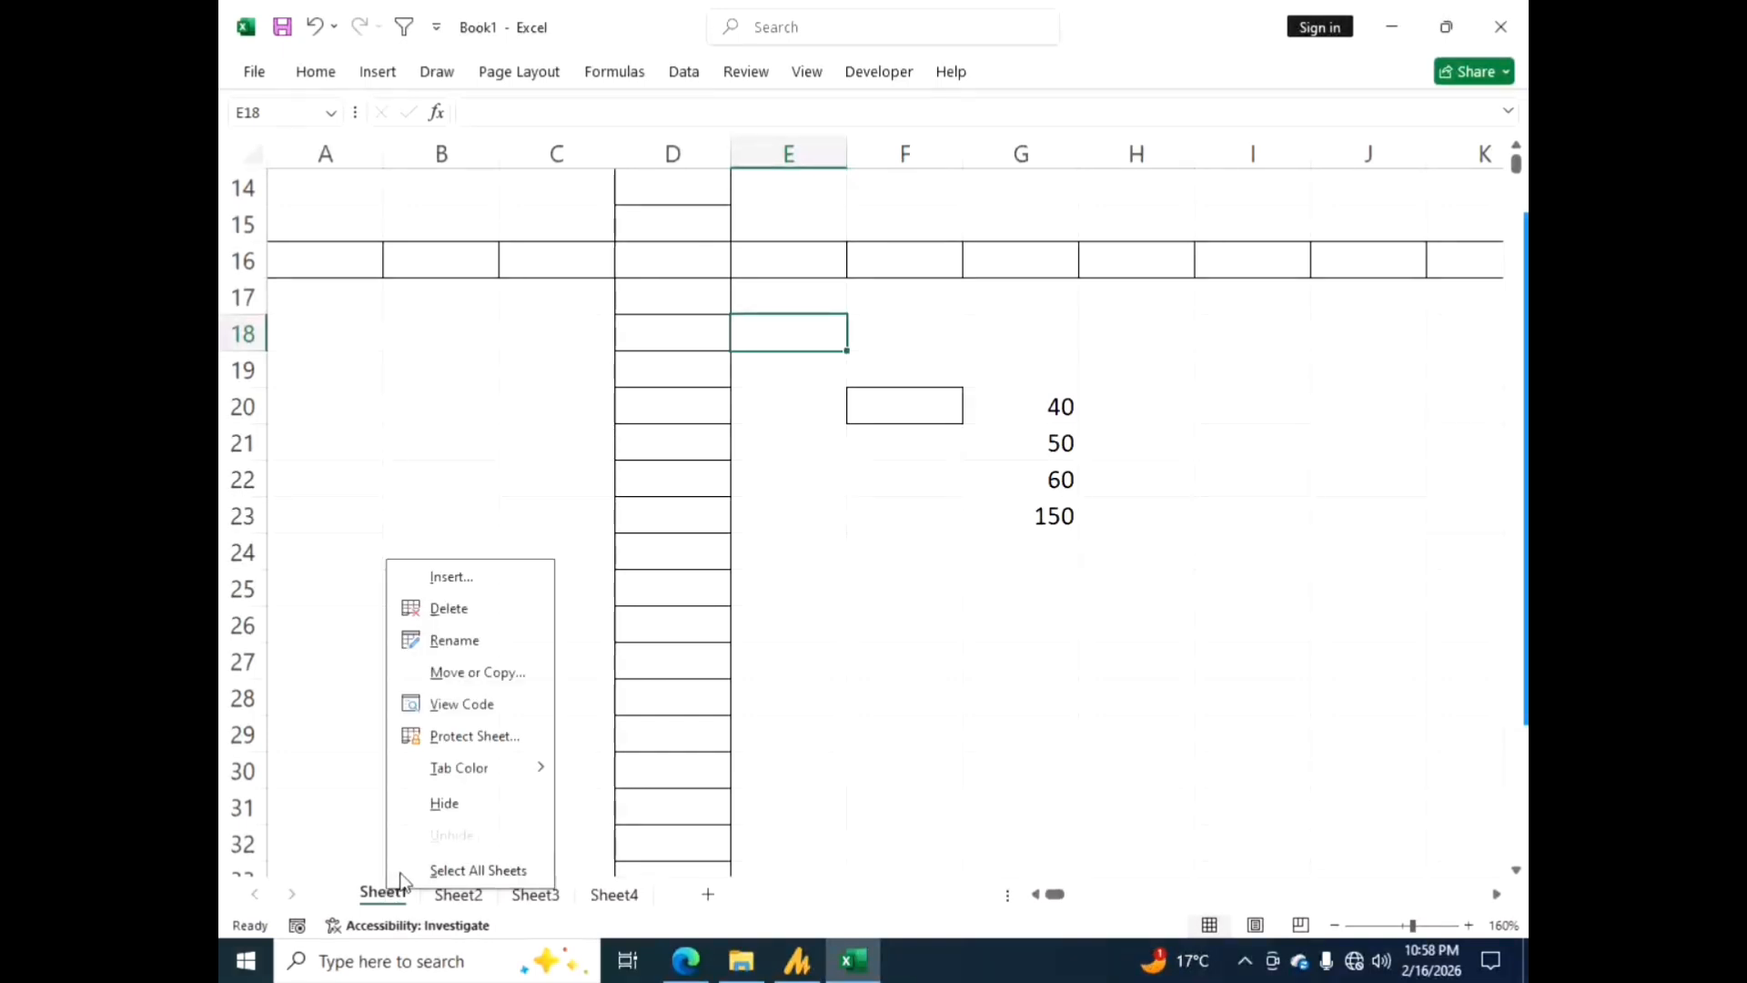
{"action": "left_click", "coordinate": [443, 640]}
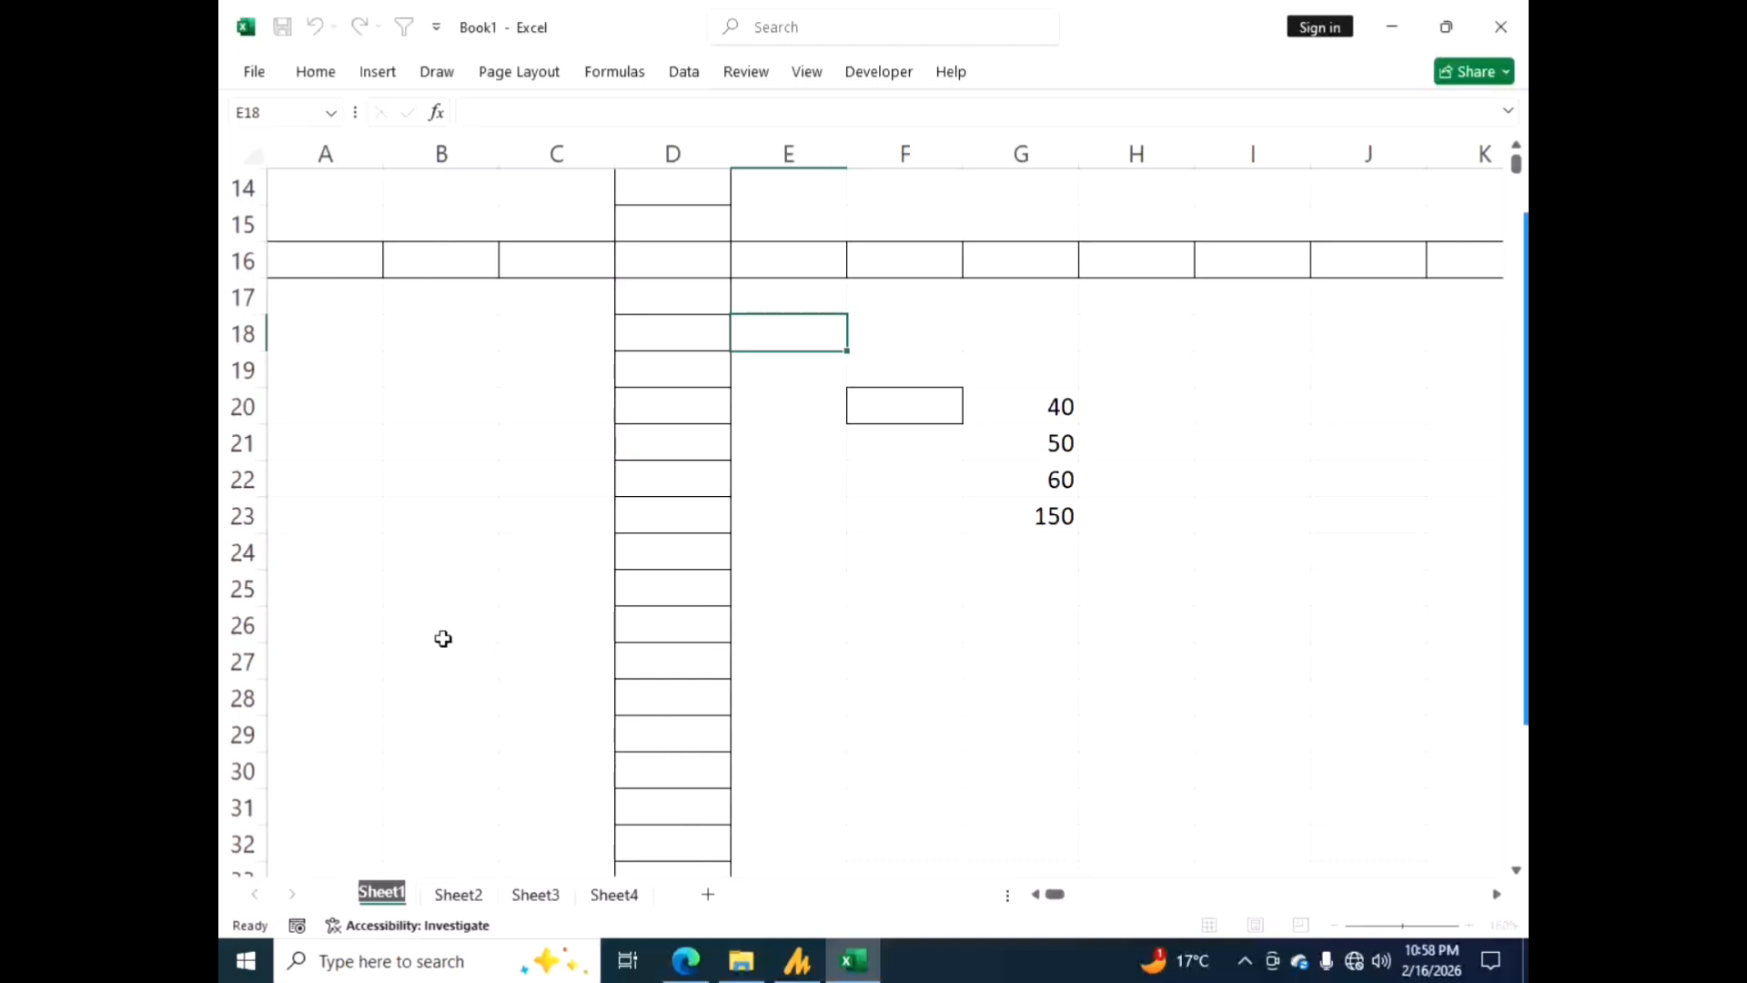
{"action": "type", "text": "data"}
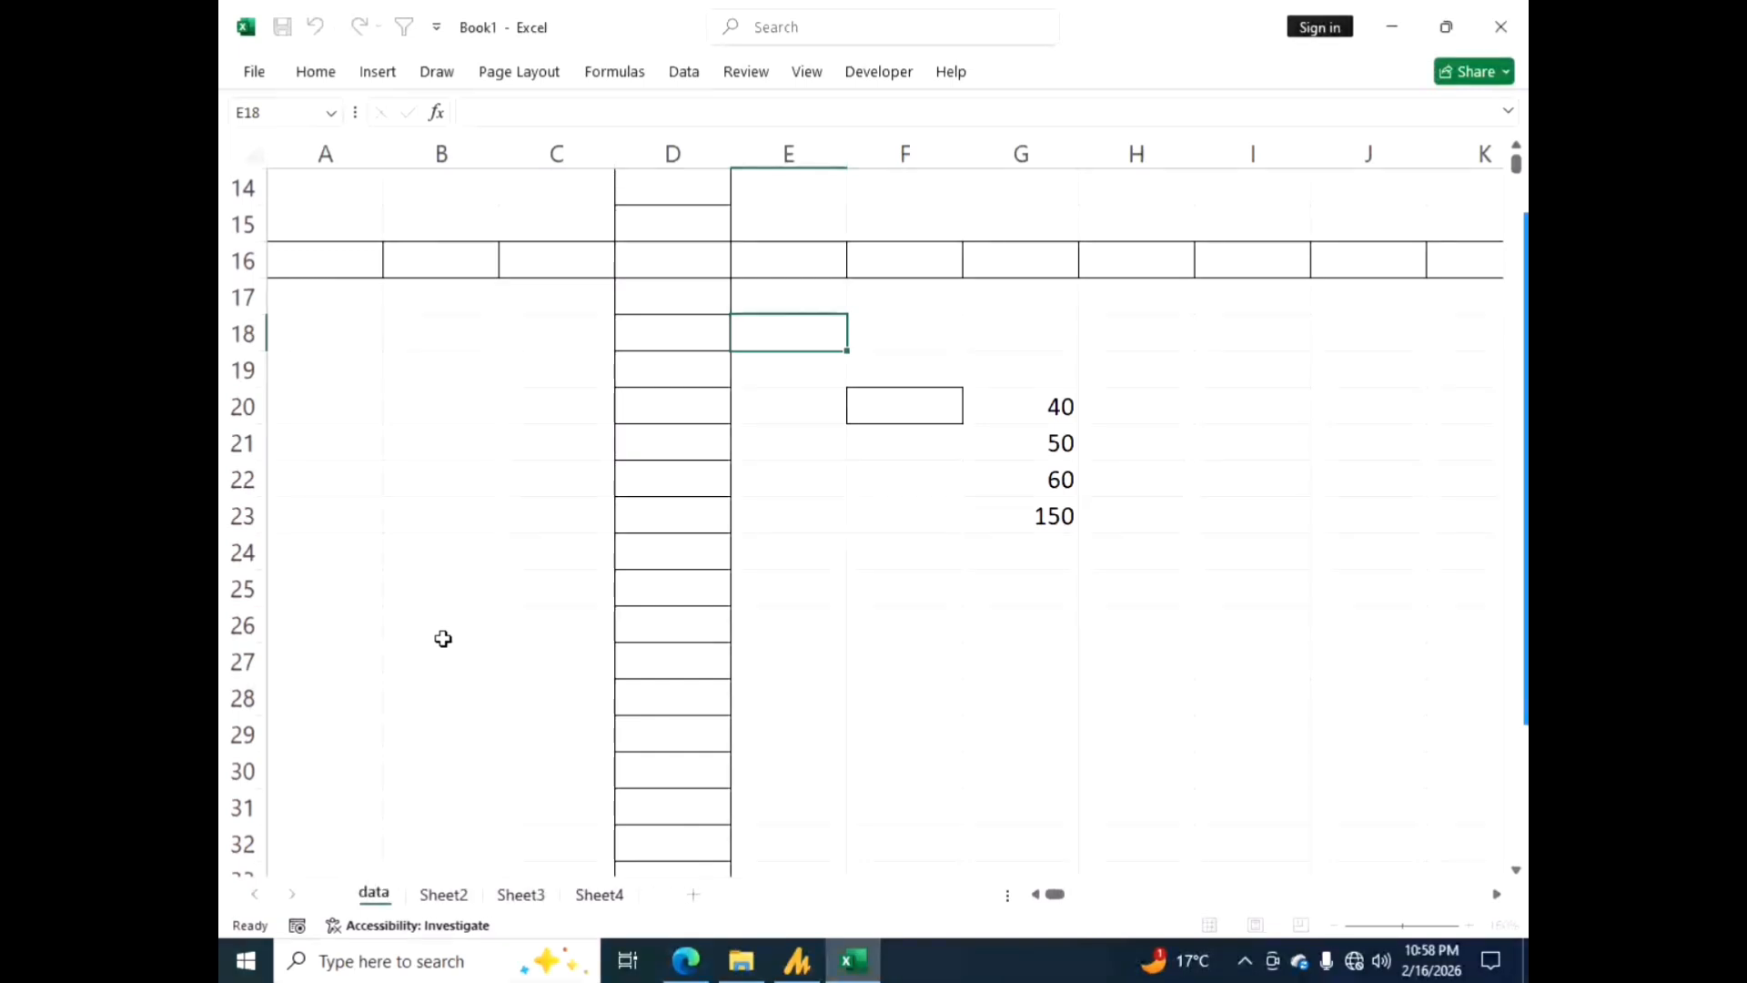
{"action": "left_click", "coordinate": [443, 638]}
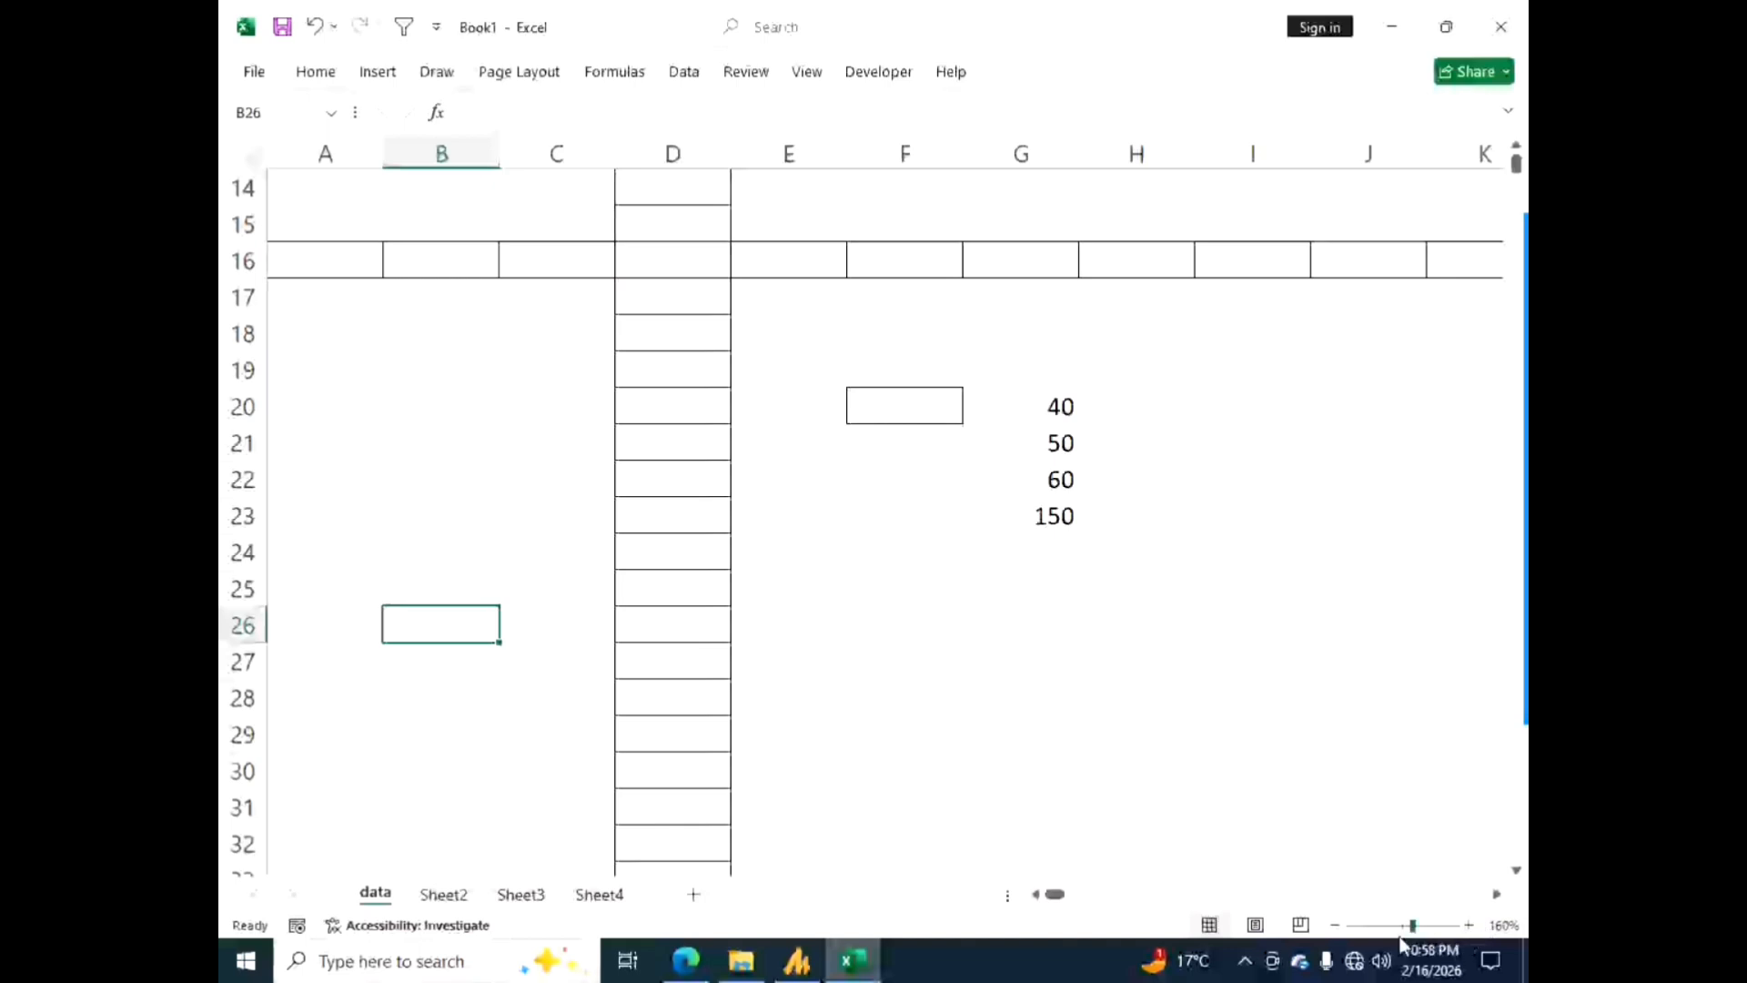
- Zoom the worksheet in to 170% and back to 160%, and check the summary statistics for G20:G22
{"action": "left_click", "coordinate": [1468, 925]}
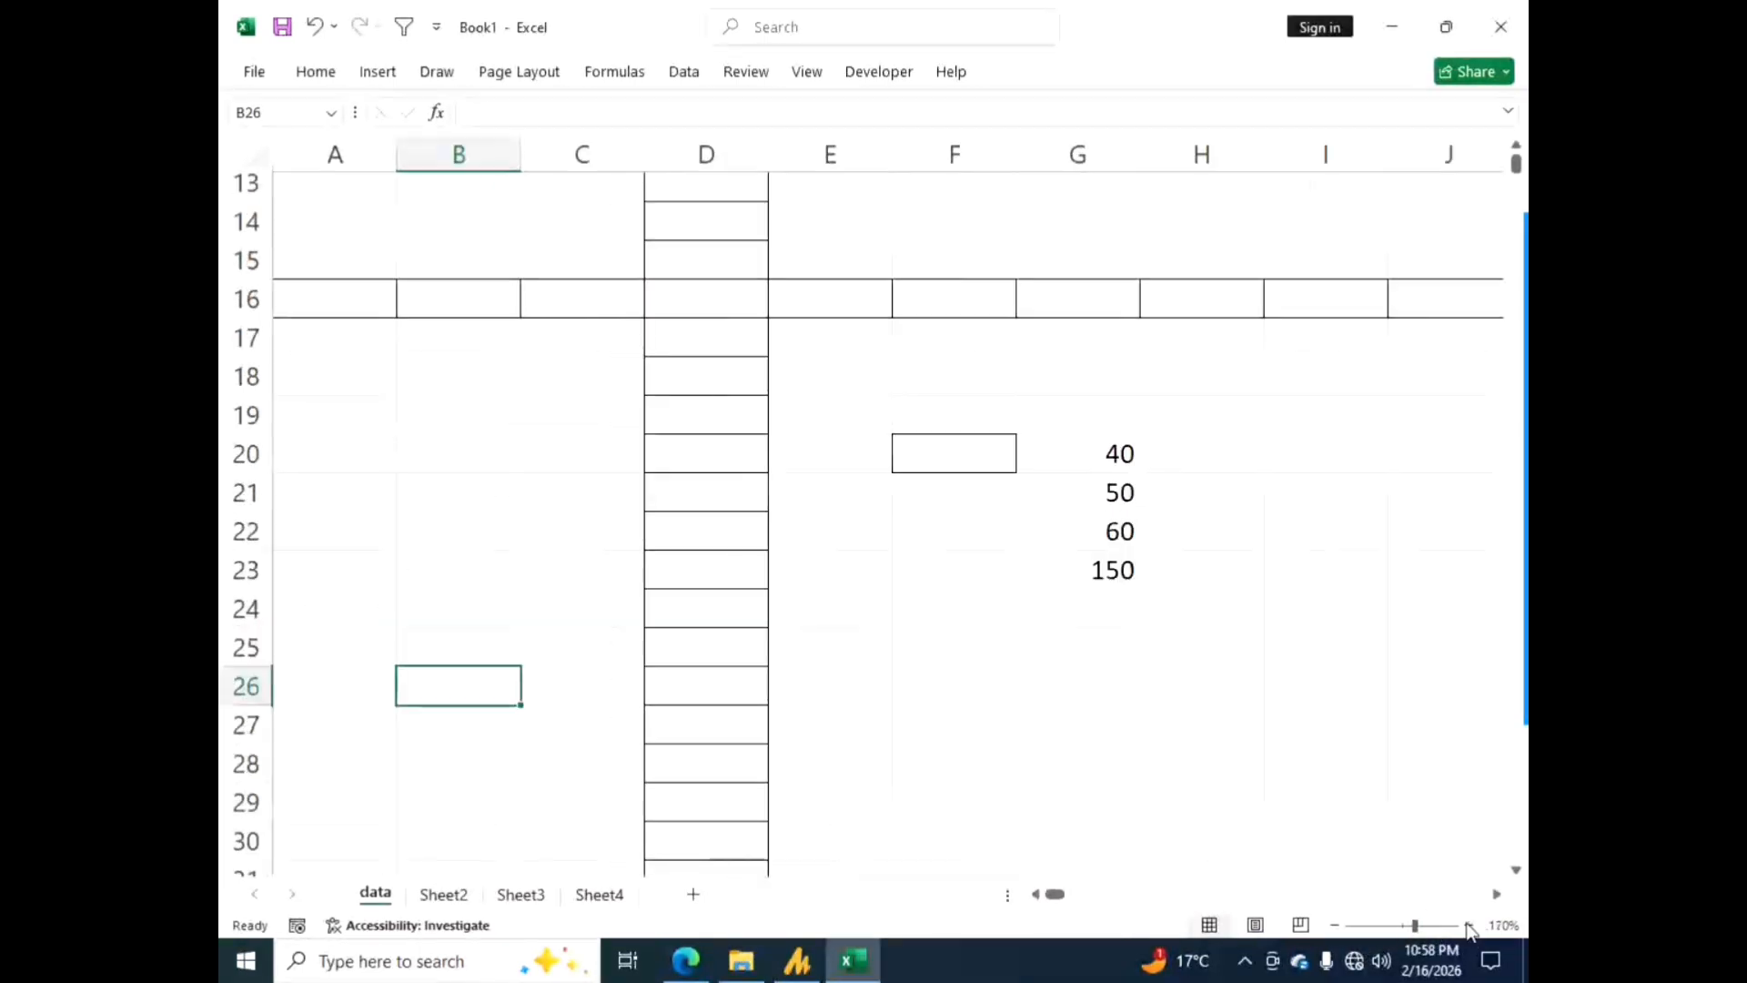
{"action": "left_click", "coordinate": [1336, 925]}
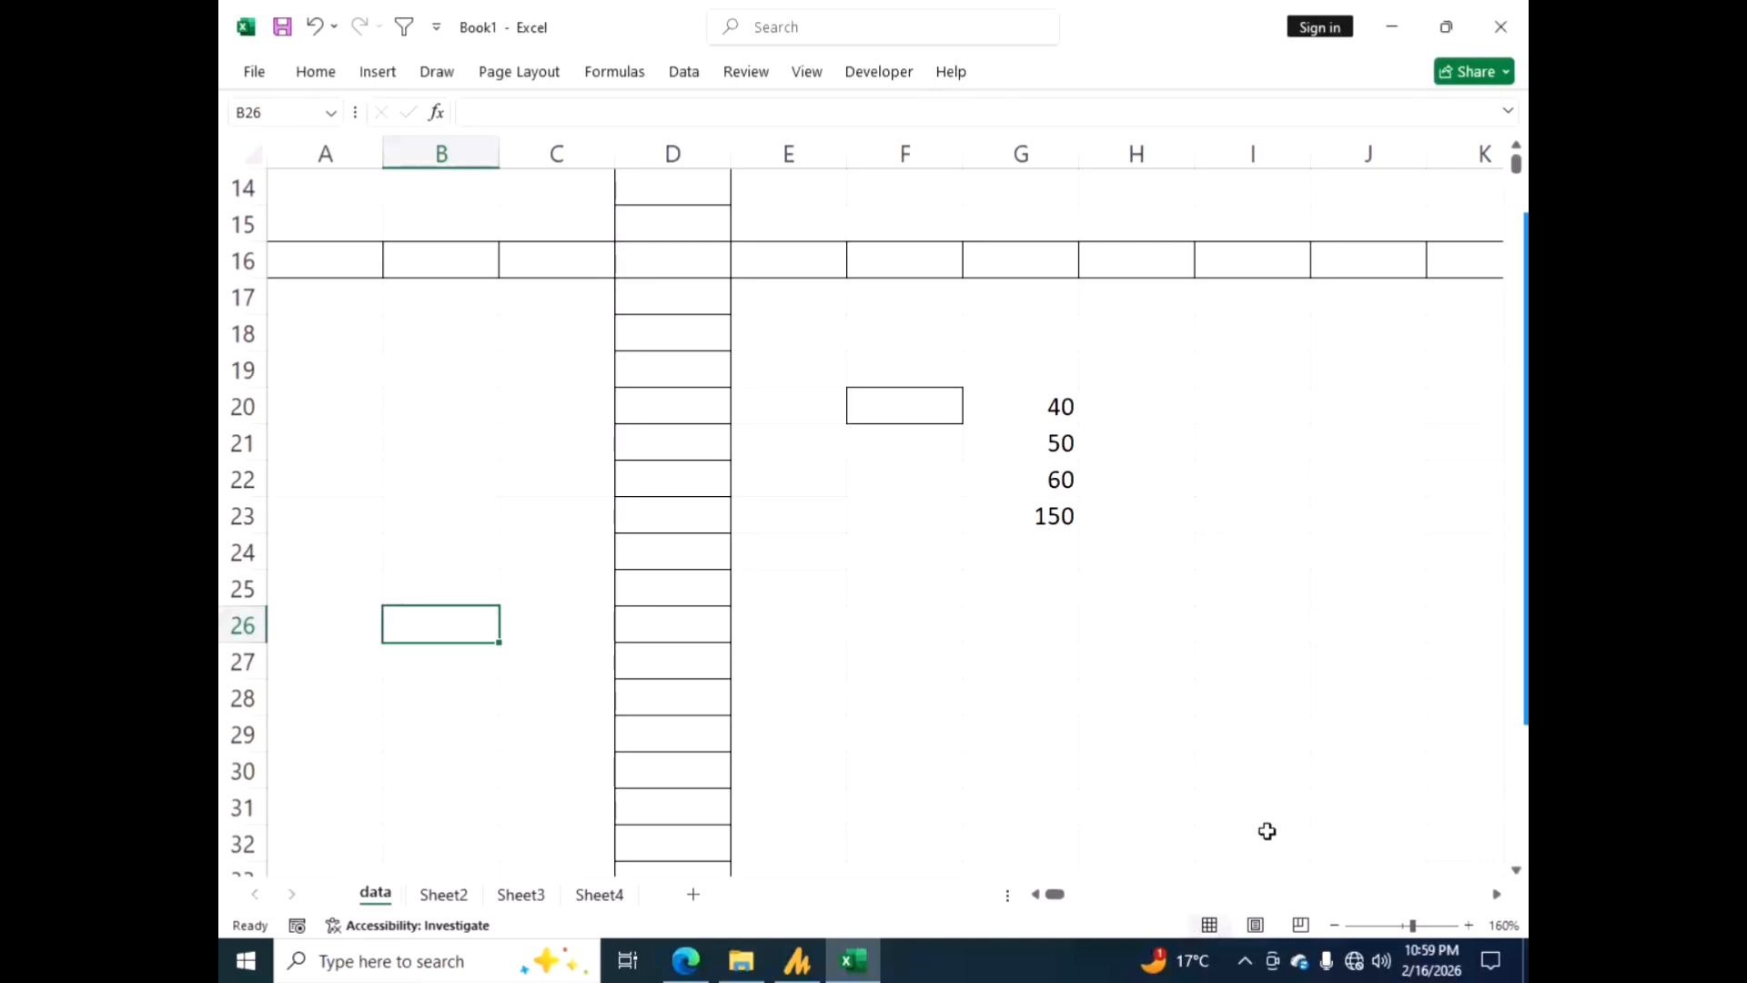
{"action": "left_click_drag", "start_coordinate": [1038, 396], "coordinate": [1053, 463]}
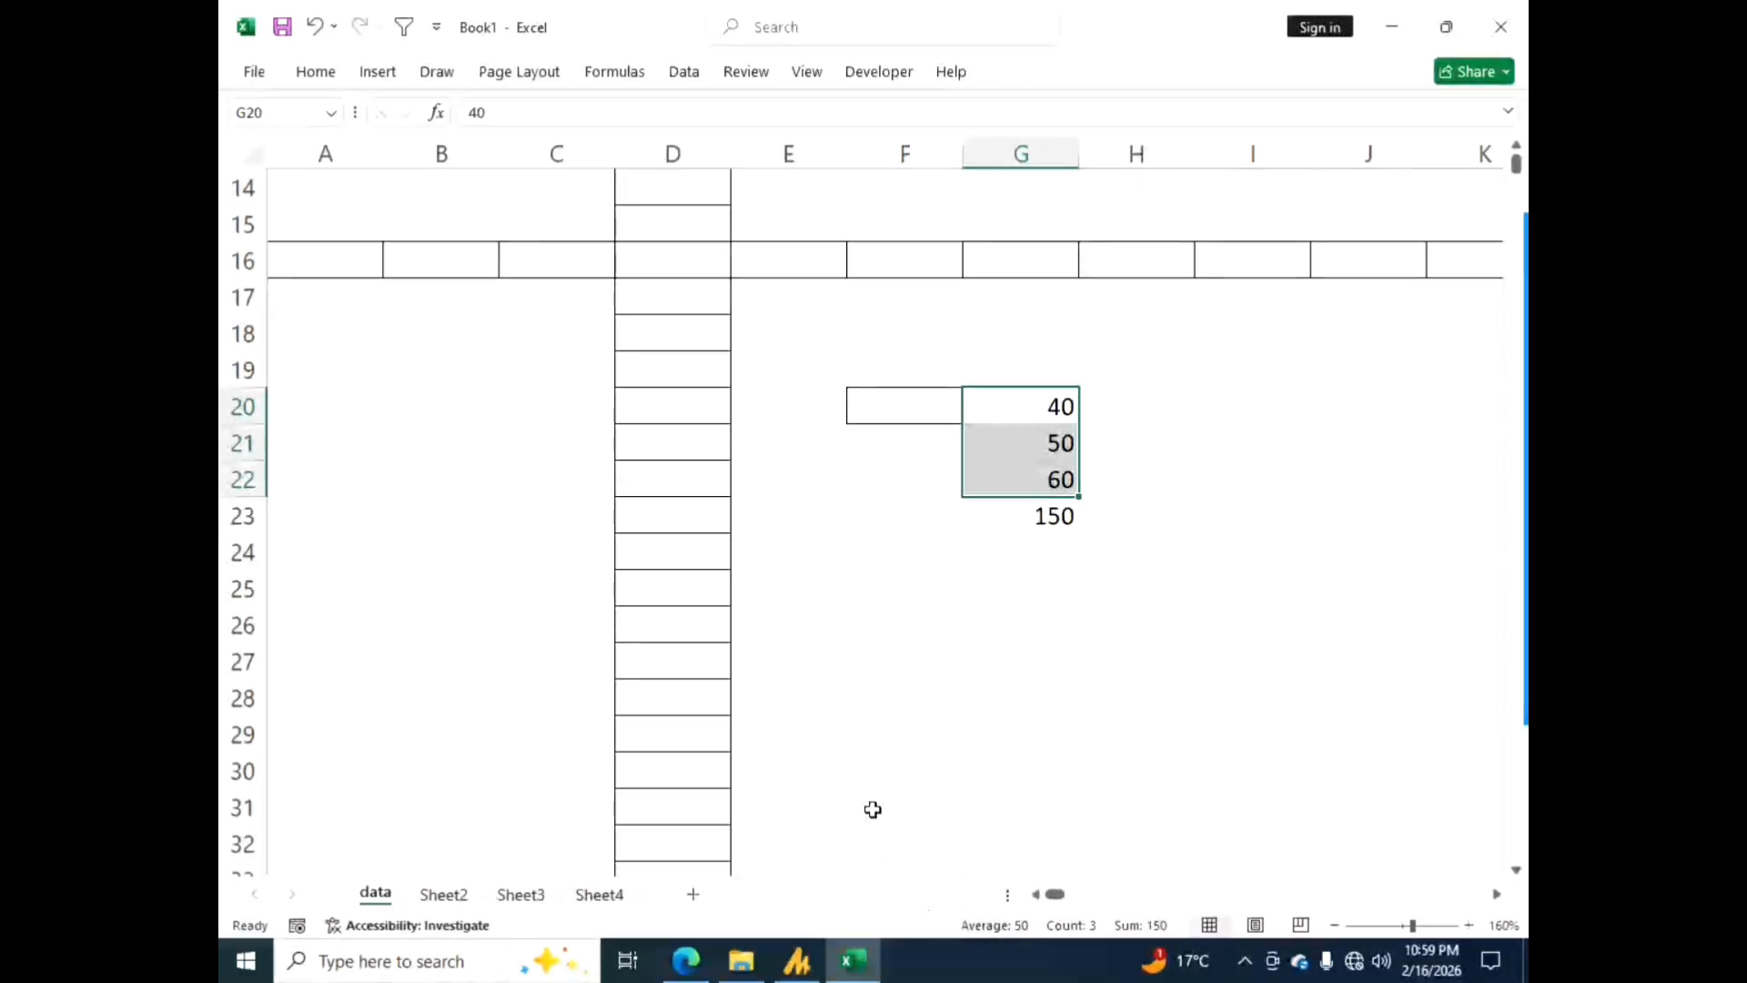
{"action": "left_click", "coordinate": [804, 707]}
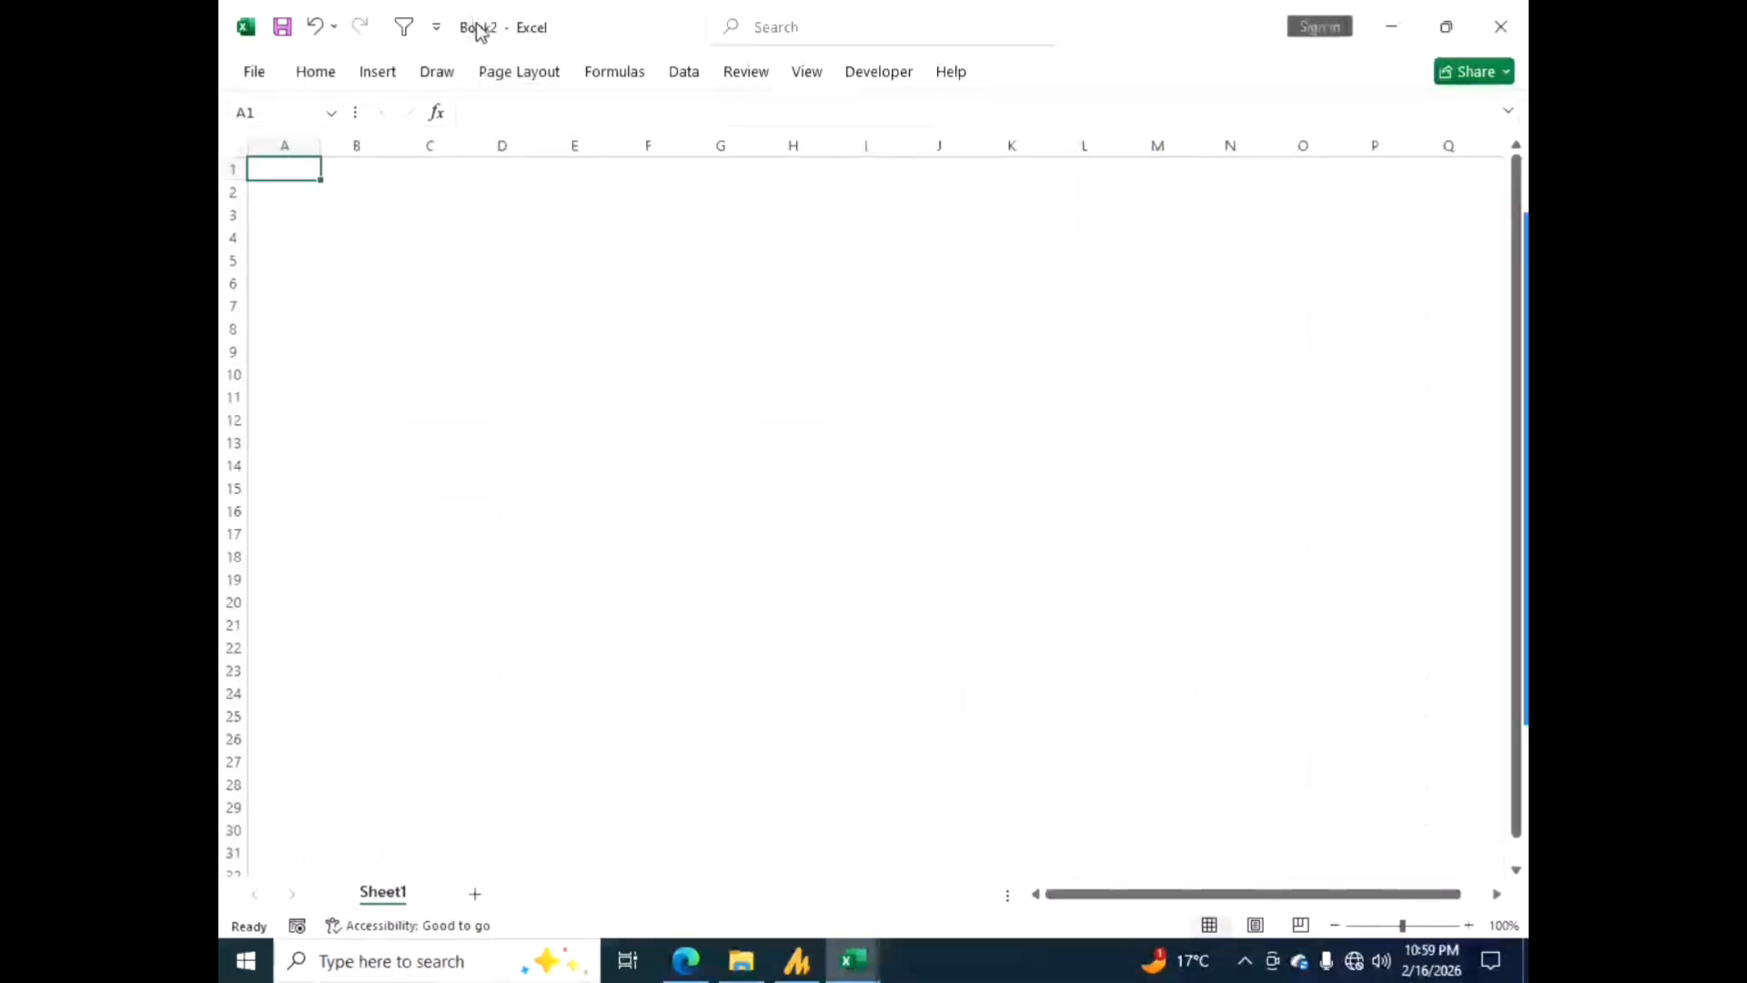
- Close the blank workbook Book2 and select cell F24 on the data sheet of Book1
{"action": "key", "text": "ctrl+w"}
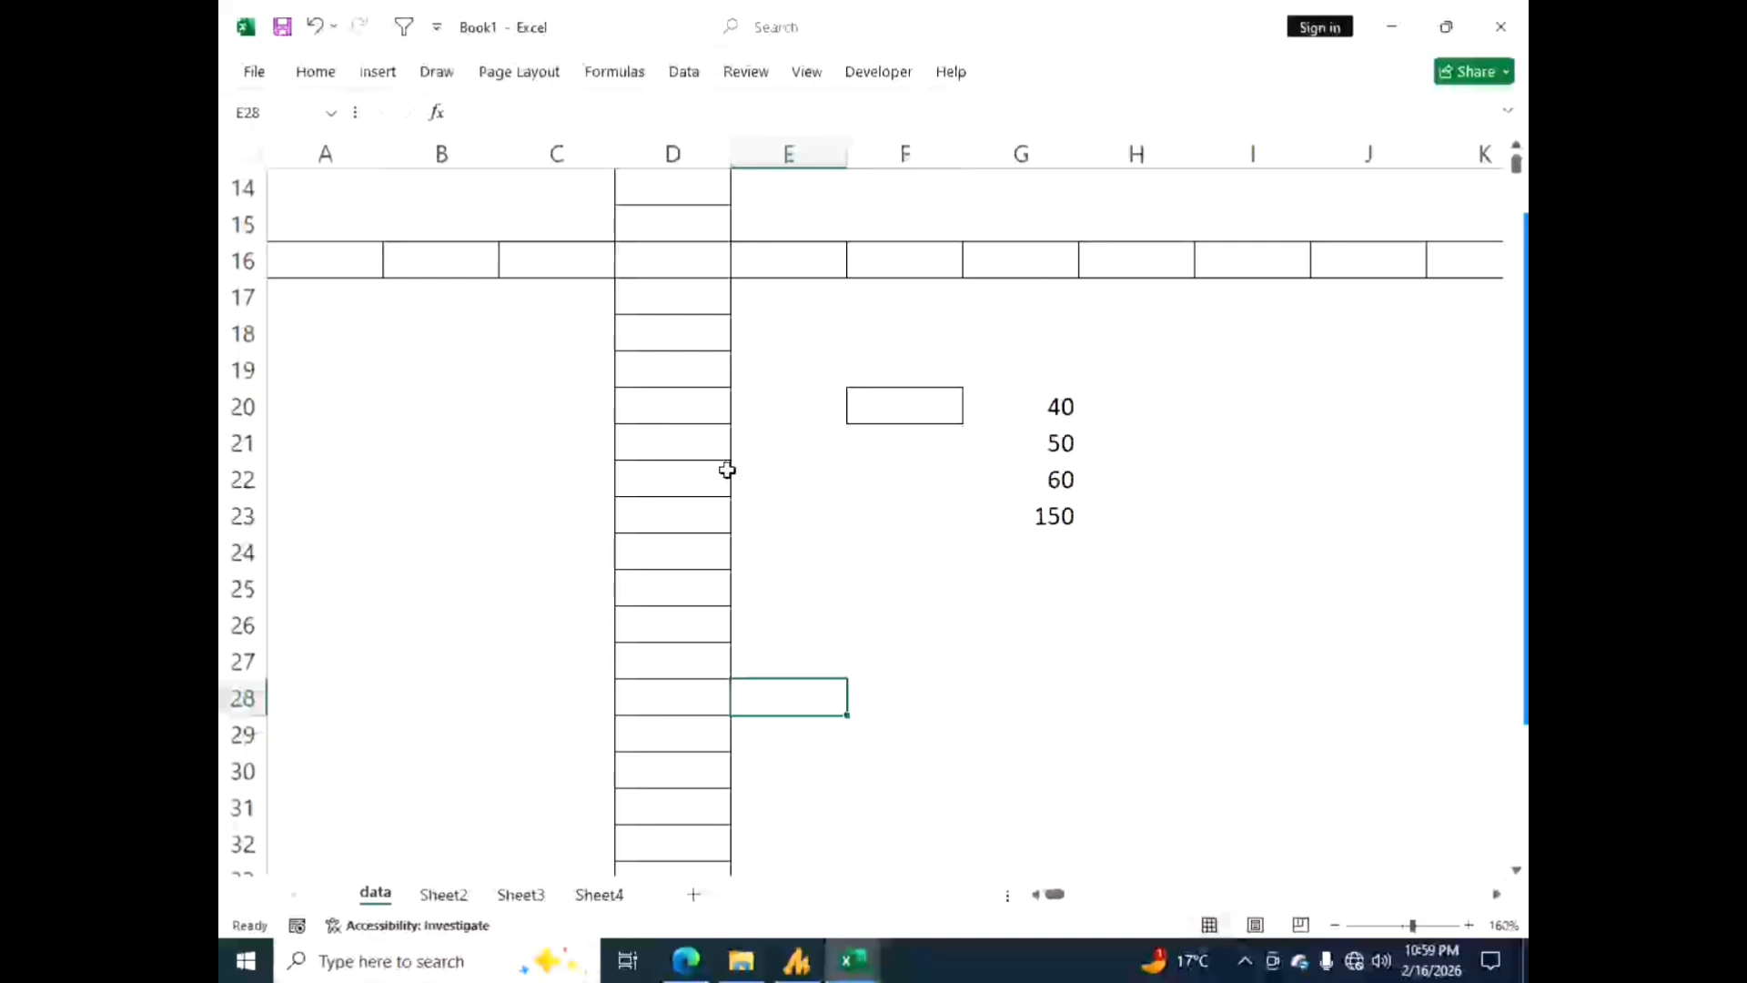
{"action": "left_click", "coordinate": [892, 561]}
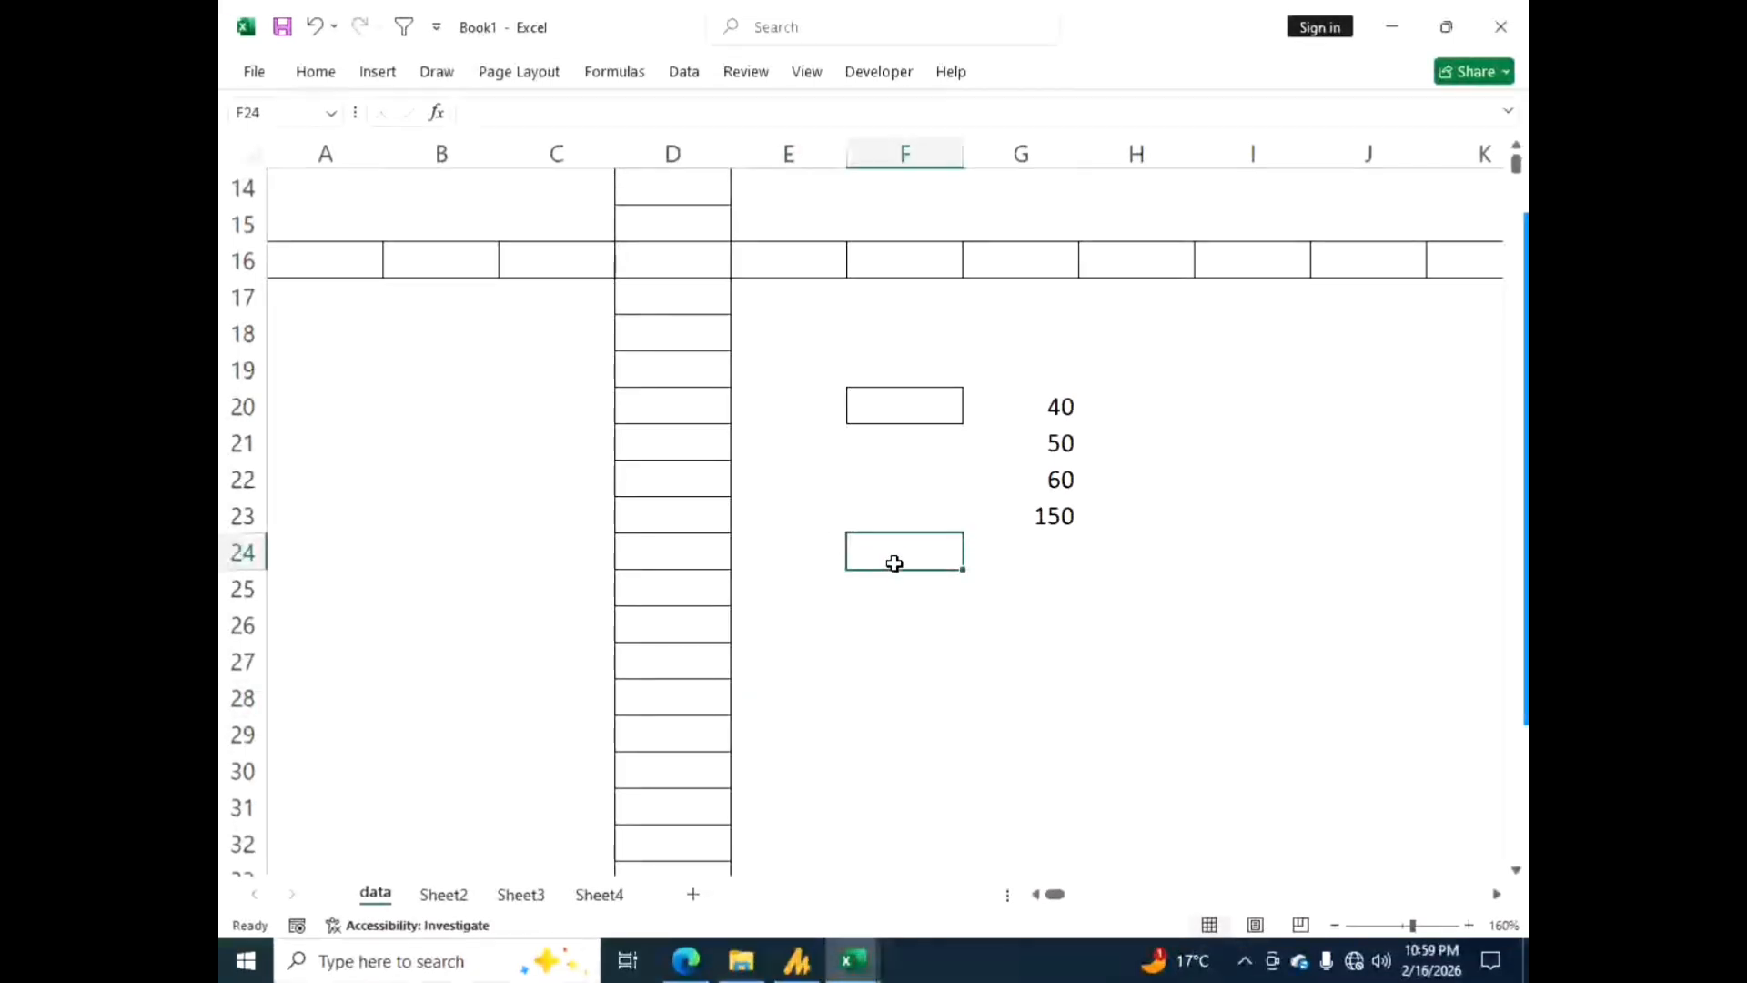